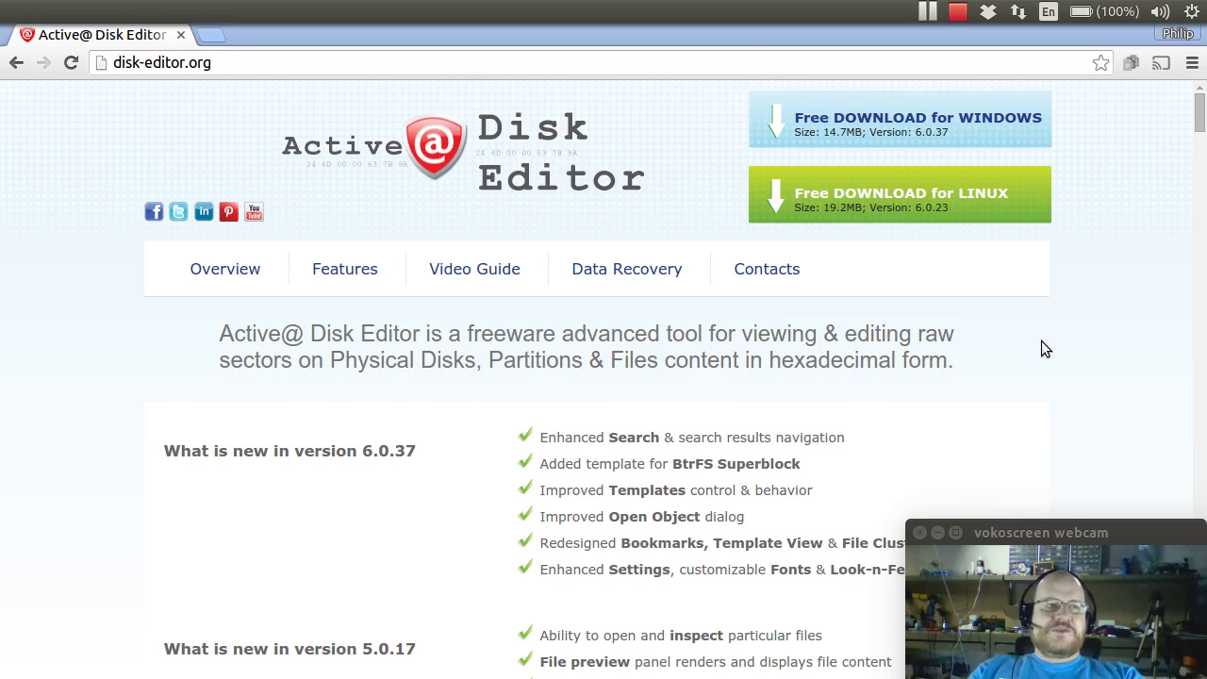
- Jump to the Contacts section of disk-editor.org, then close the site in Chrome
key(End)
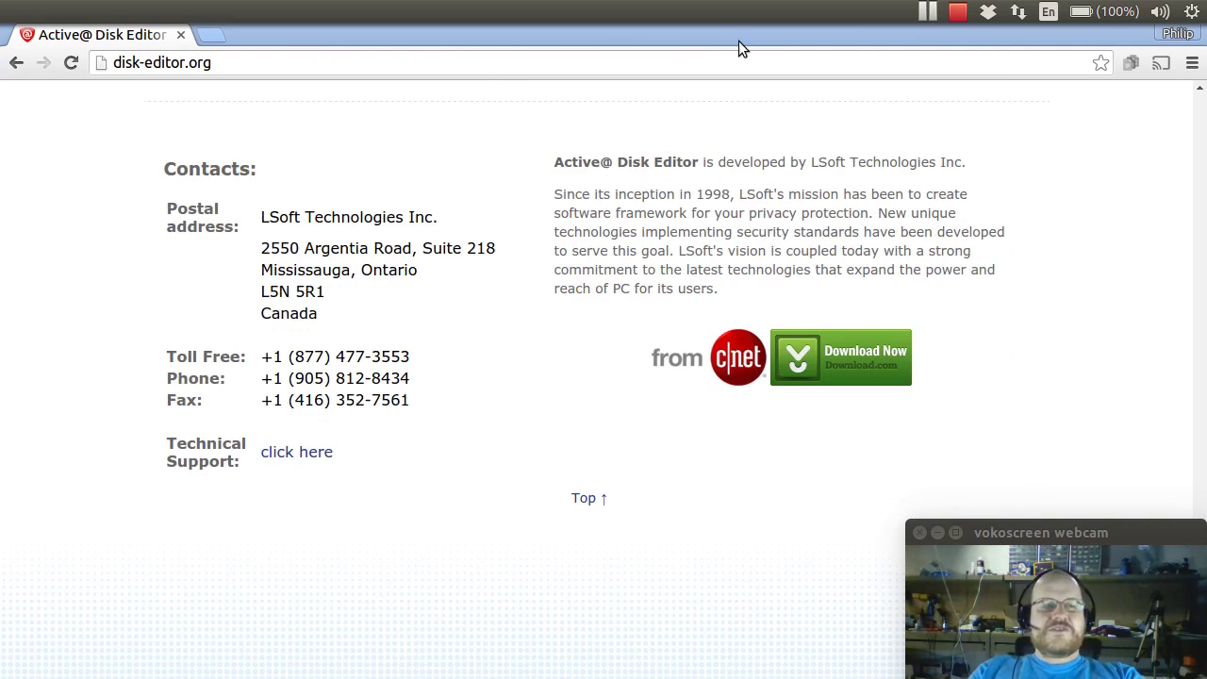
click(181, 36)
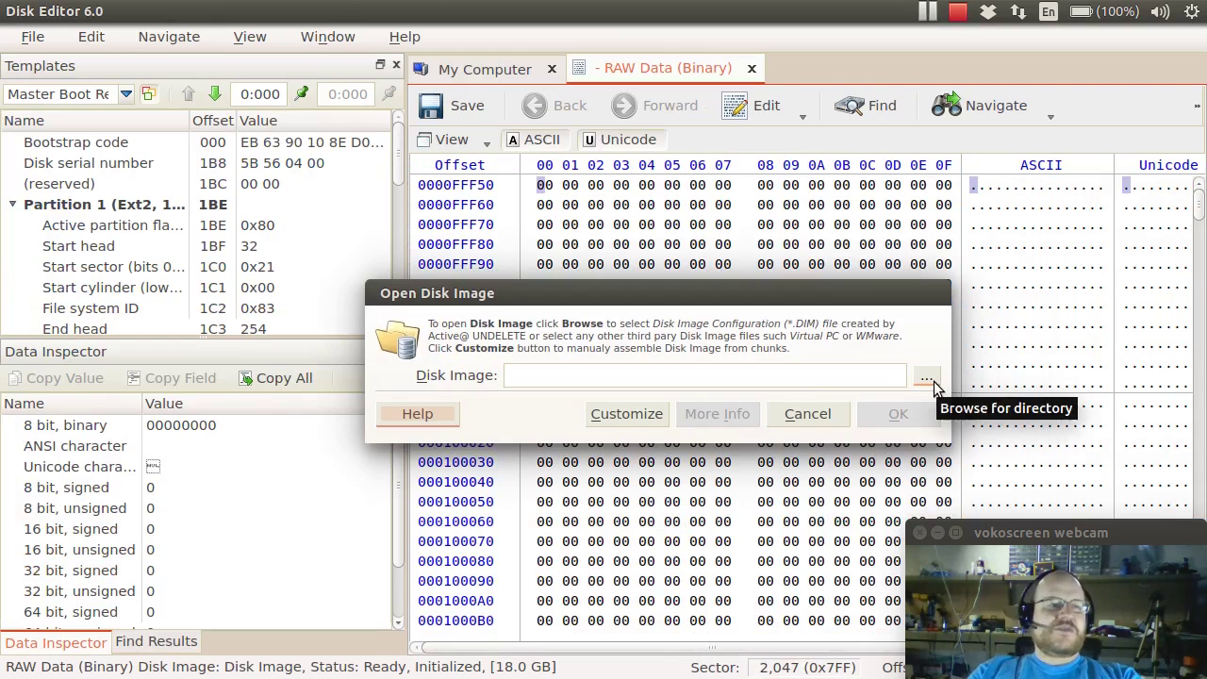
- Browse for the disk image file from the Open Disk Image dialog
click(934, 381)
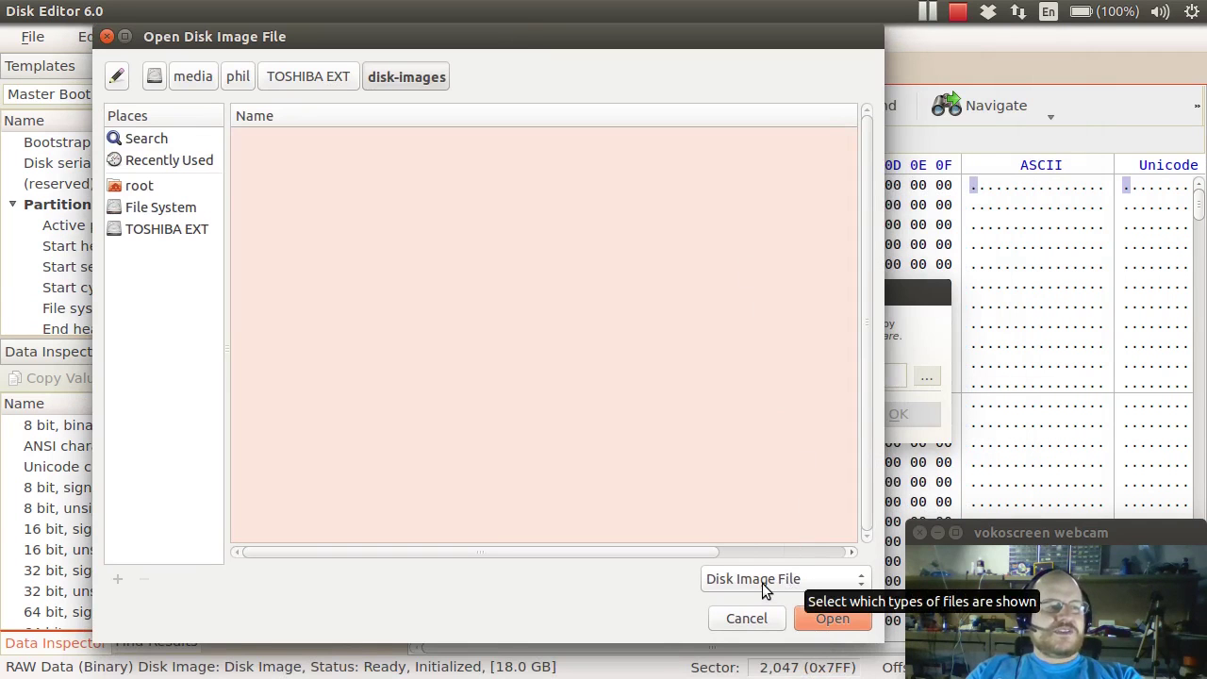
- Show All Files in the file-type filter and choose winxp.dd from the images folder
click(761, 582)
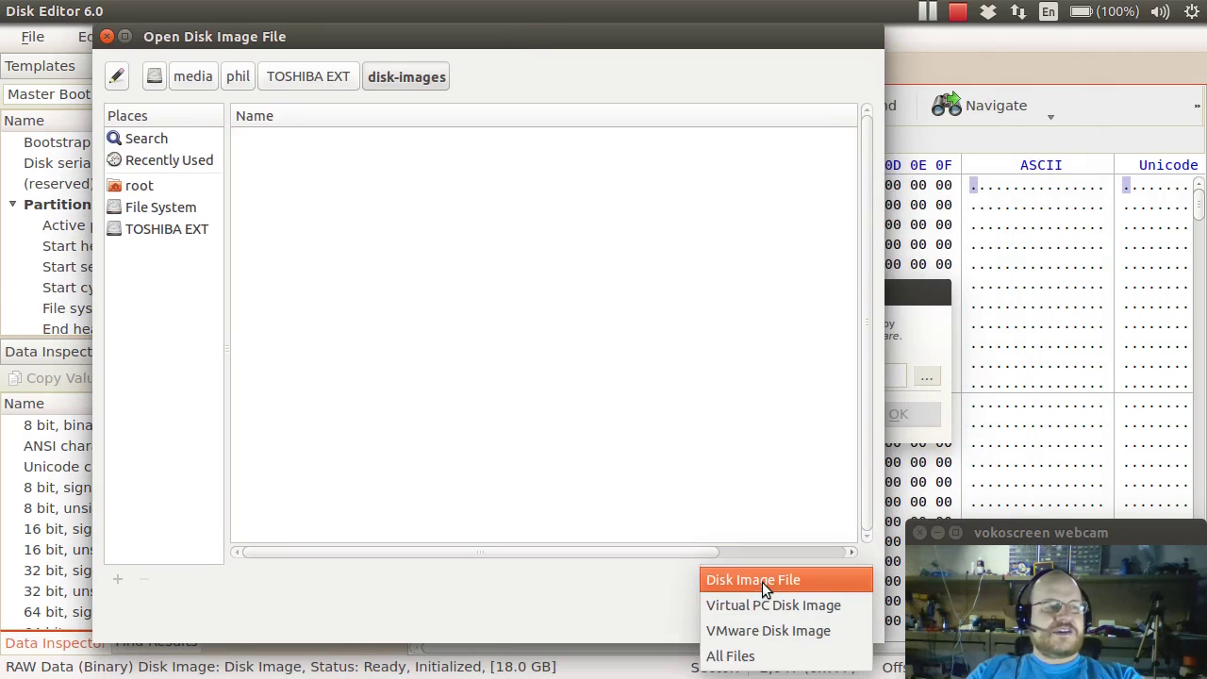
click(778, 656)
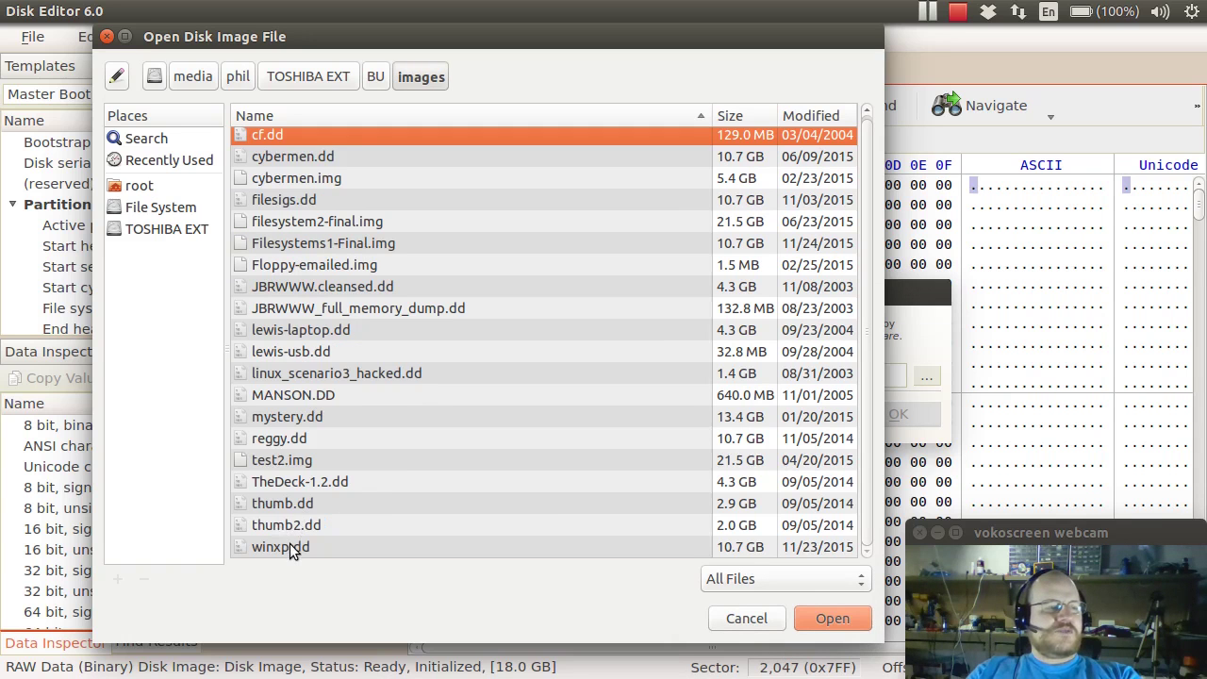
double_click(280, 545)
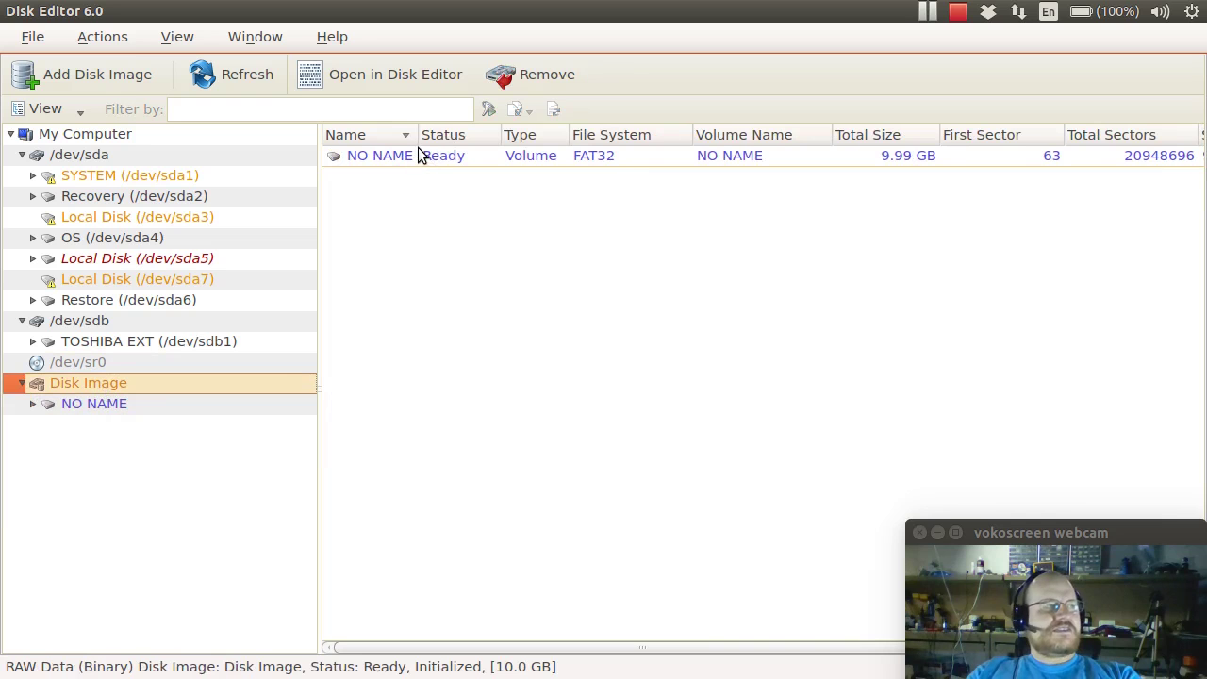
- Select the image's NO NAME FAT32 volume and open it as hex in the Disk Editor
click(595, 159)
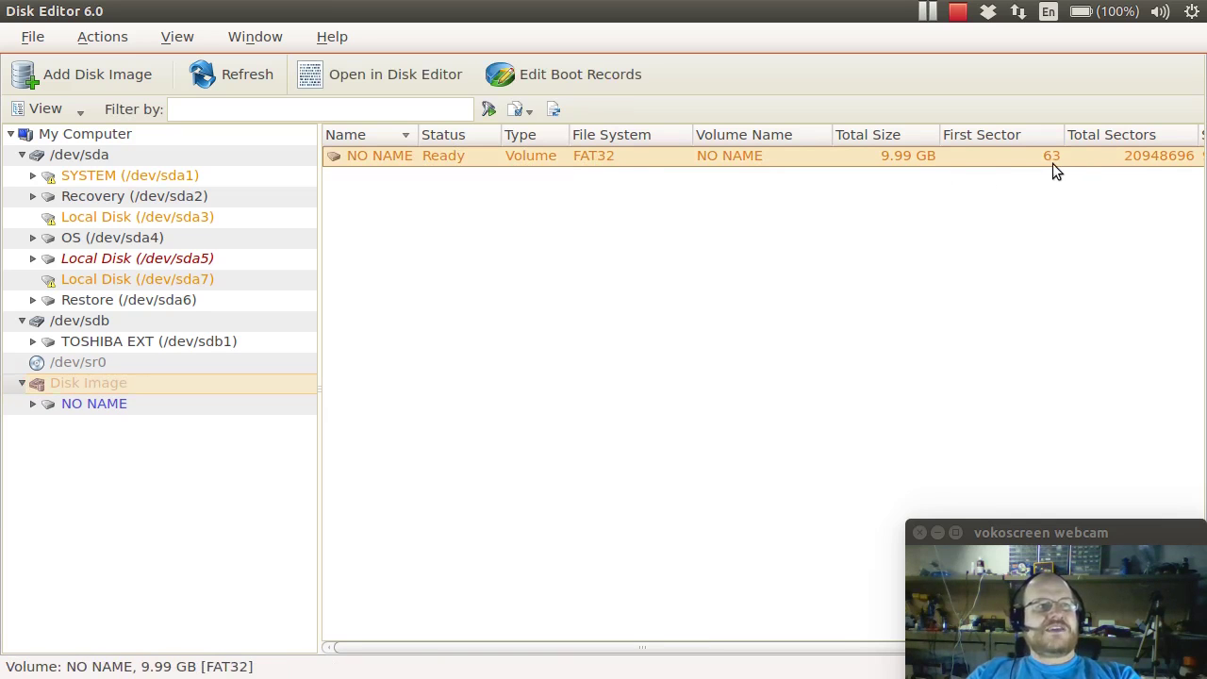
click(108, 407)
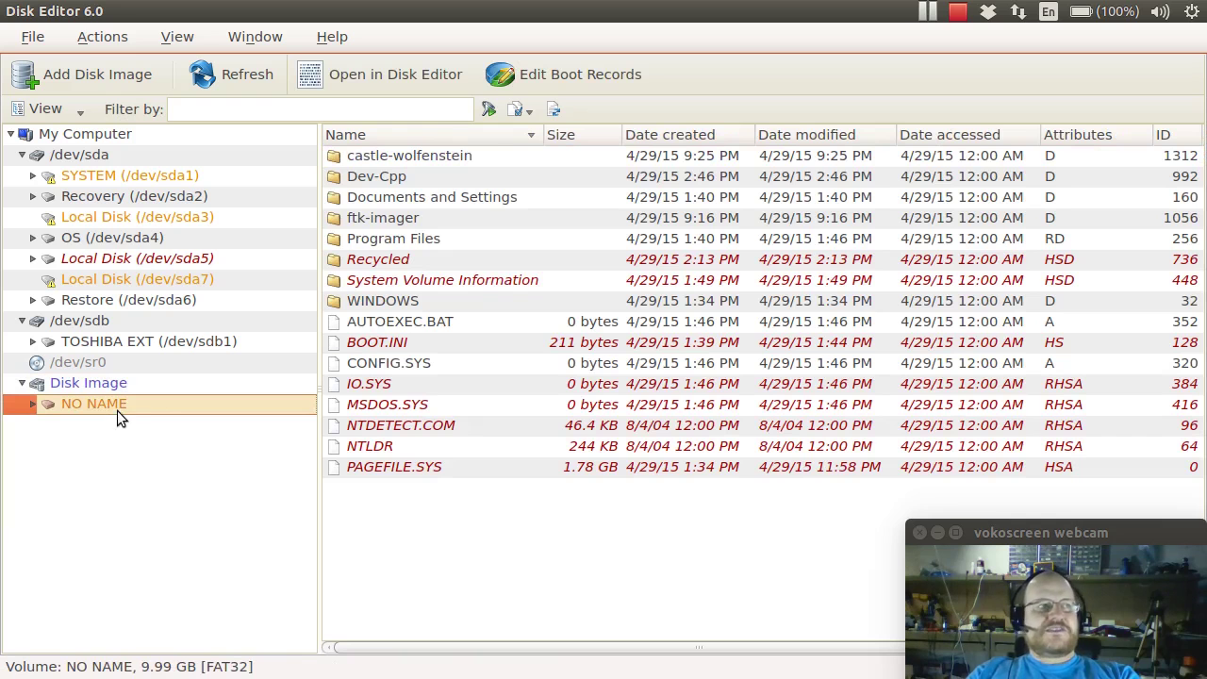
click(444, 83)
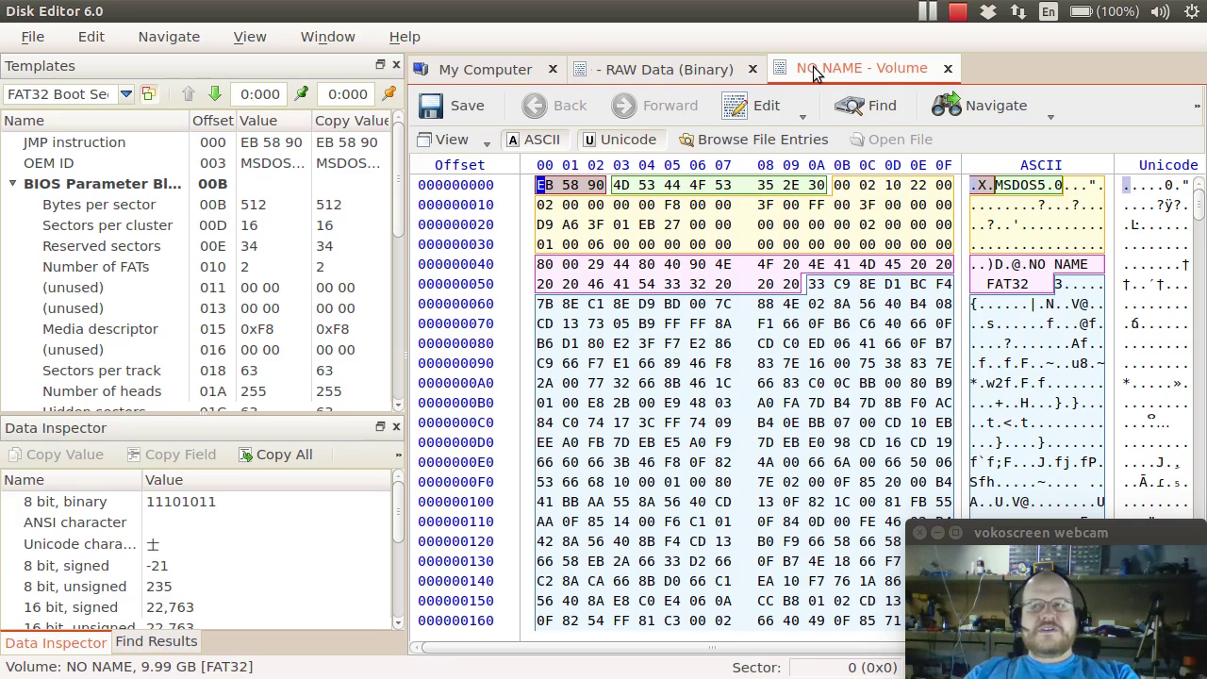
- Switch to the RAW Data (Binary) view showing the Master Boot Record
click(636, 71)
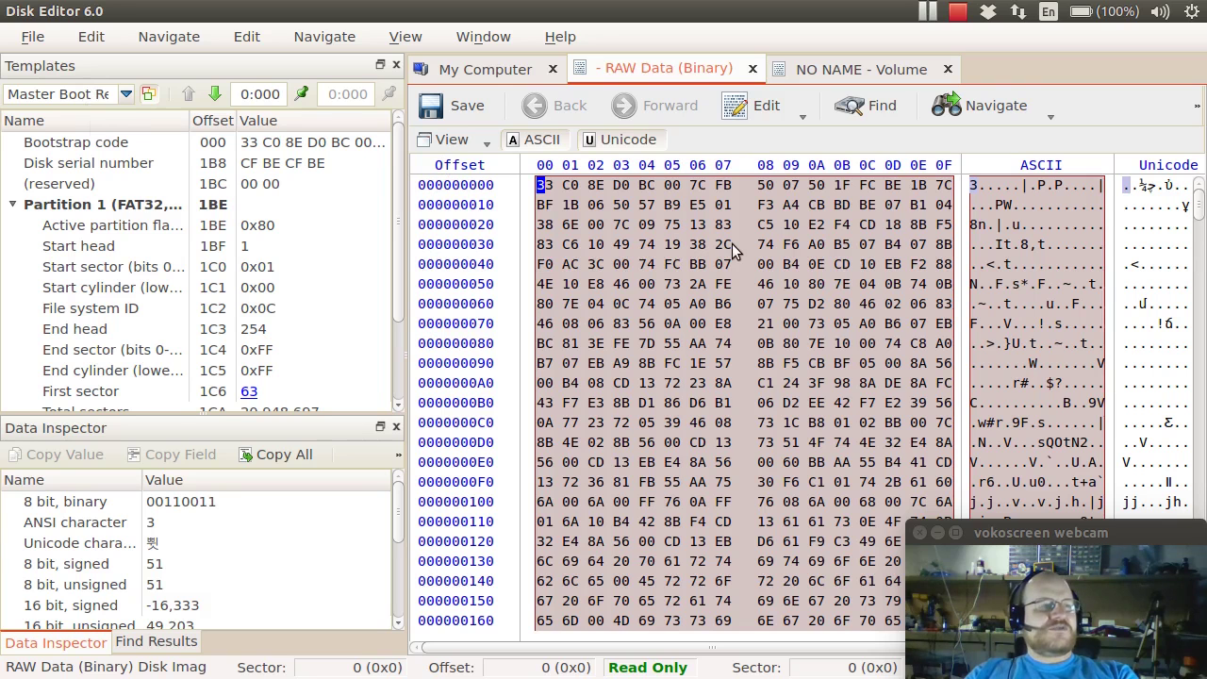
- Drop down the Templates list for the raw disk data
click(125, 94)
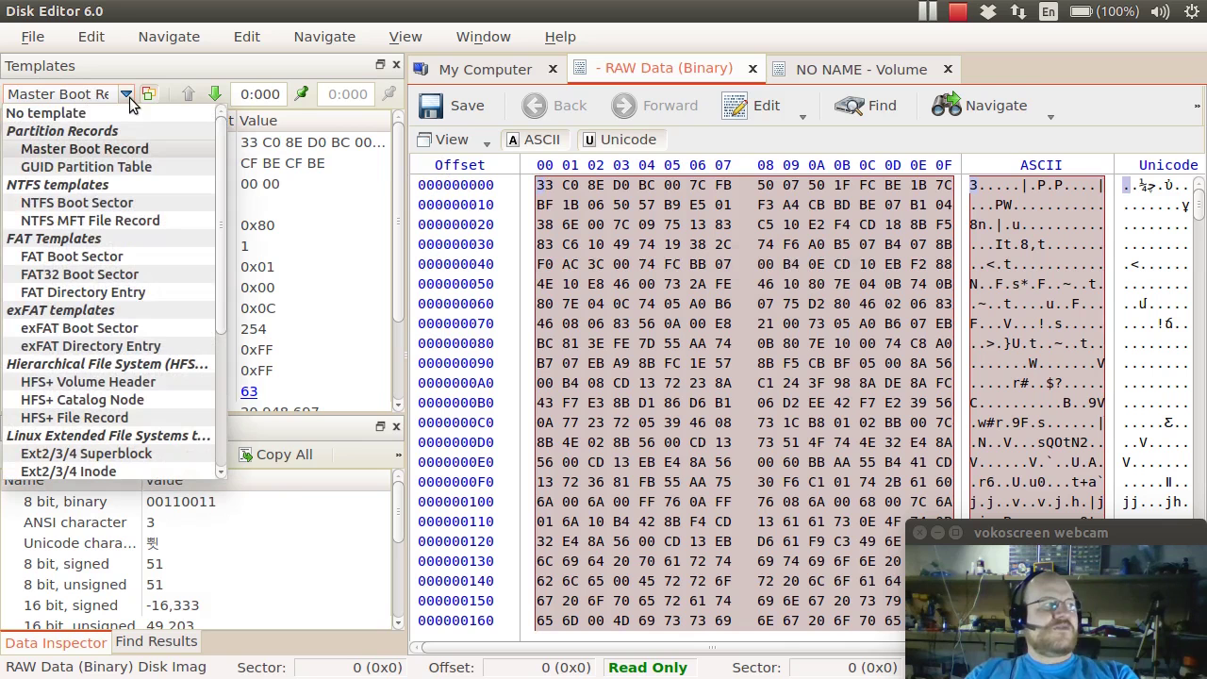
- Keep the Master Boot Record template and scroll down to the partition table
click(151, 148)
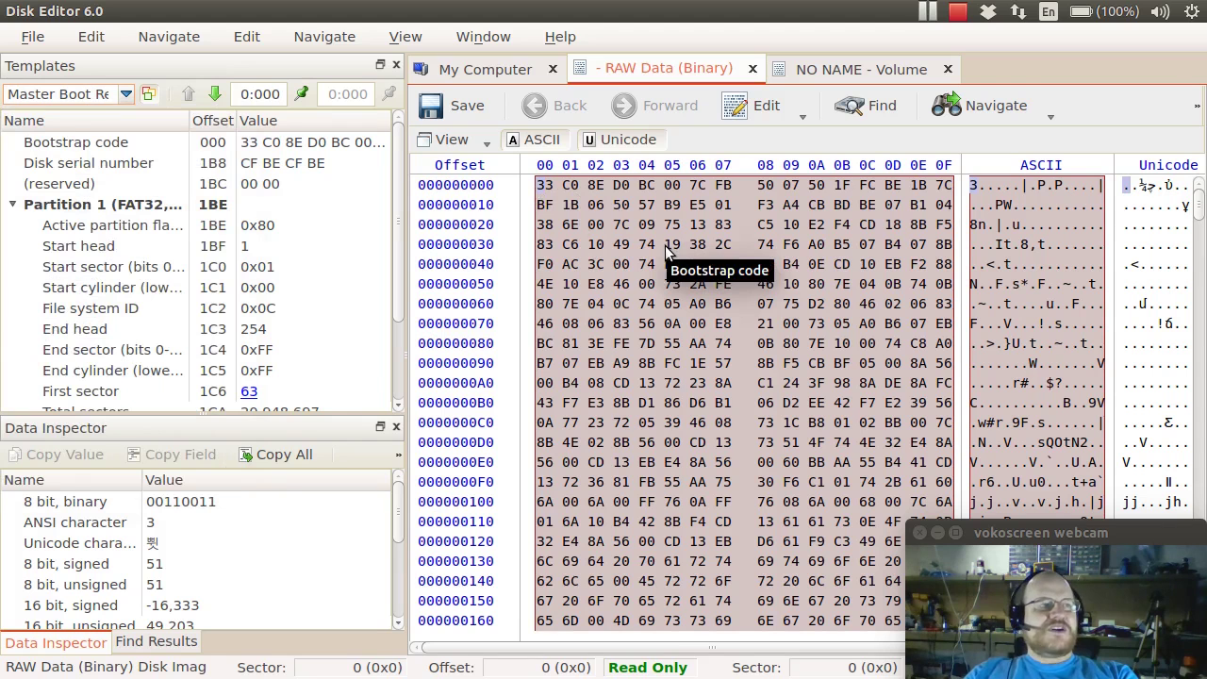
scroll(665, 245, down, 1)
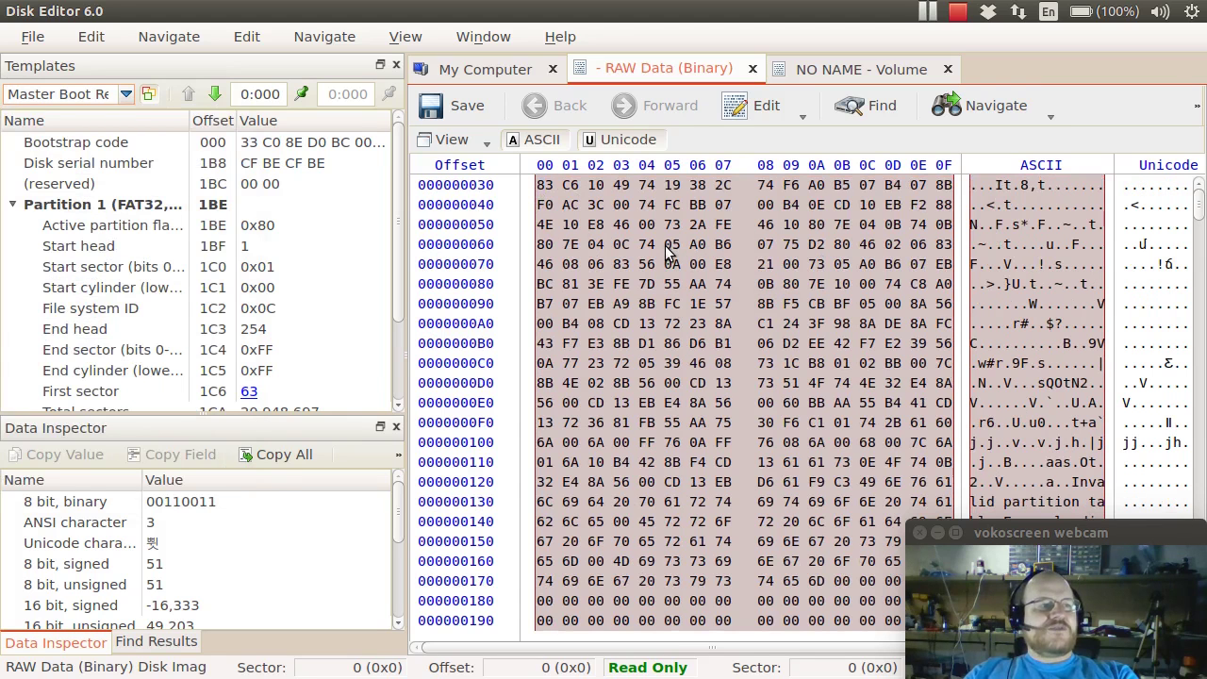
scroll(664, 245, up, 1)
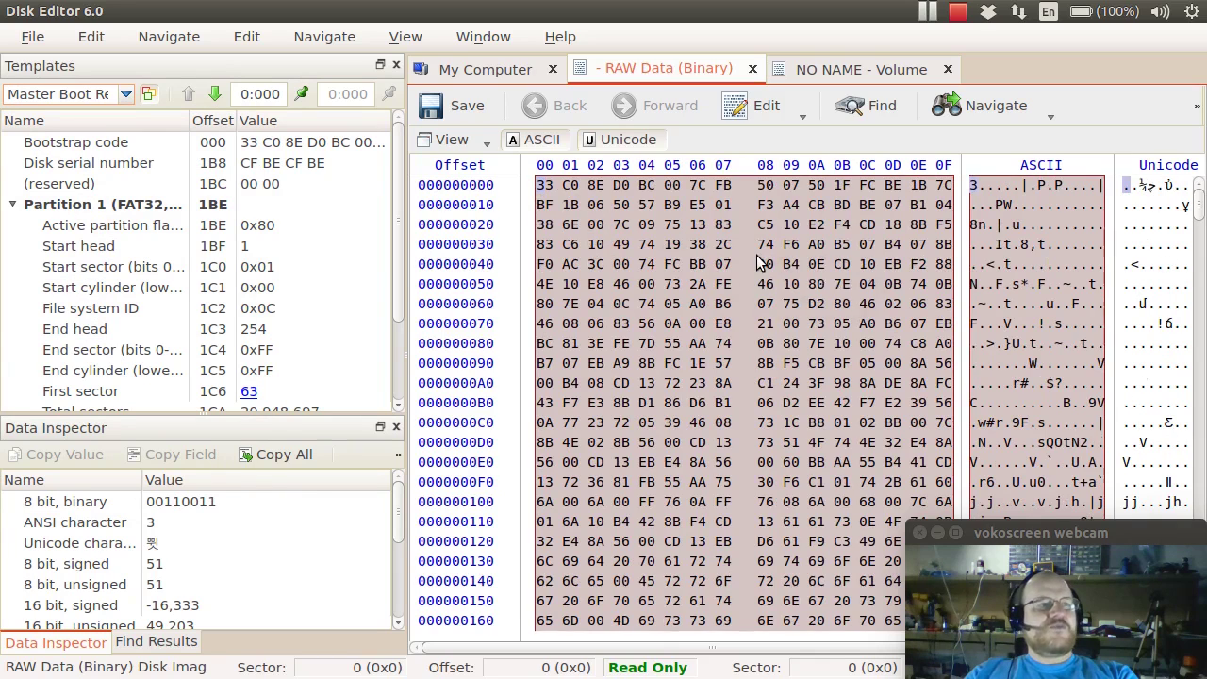
scroll(759, 262, down, 5)
scroll(759, 262, down, 2)
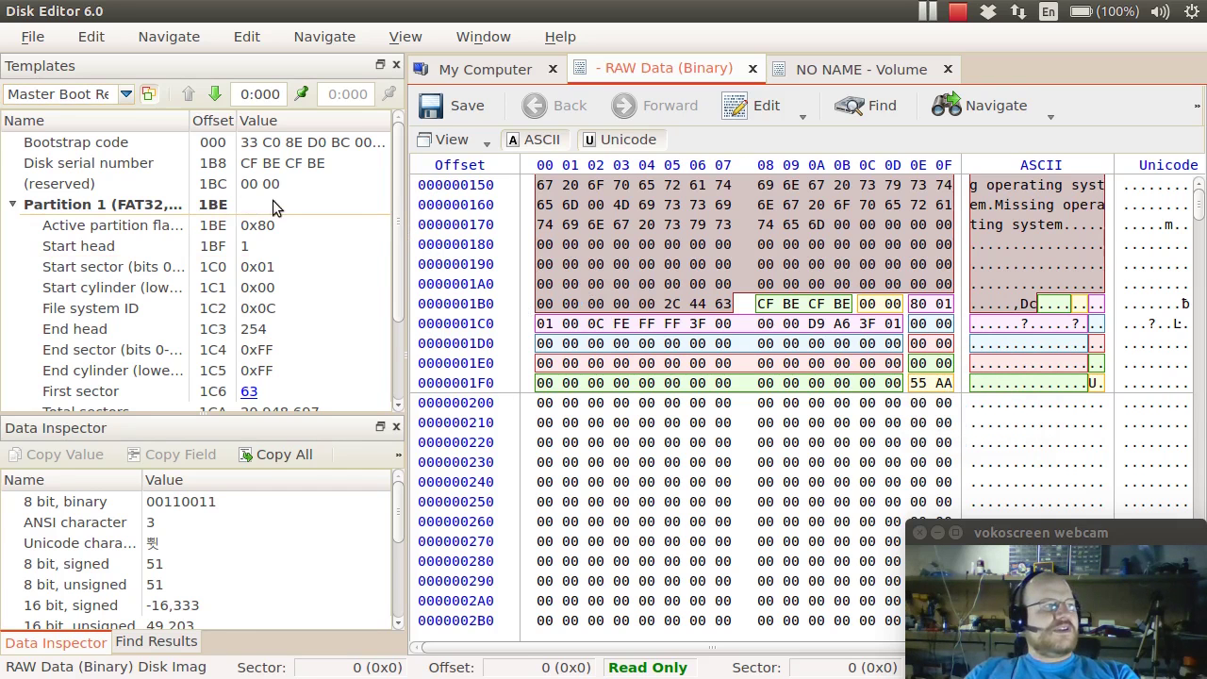
- Inspect Partition 1's active flag, start head, start sector and end head, then return to offset 0
click(107, 224)
click(104, 246)
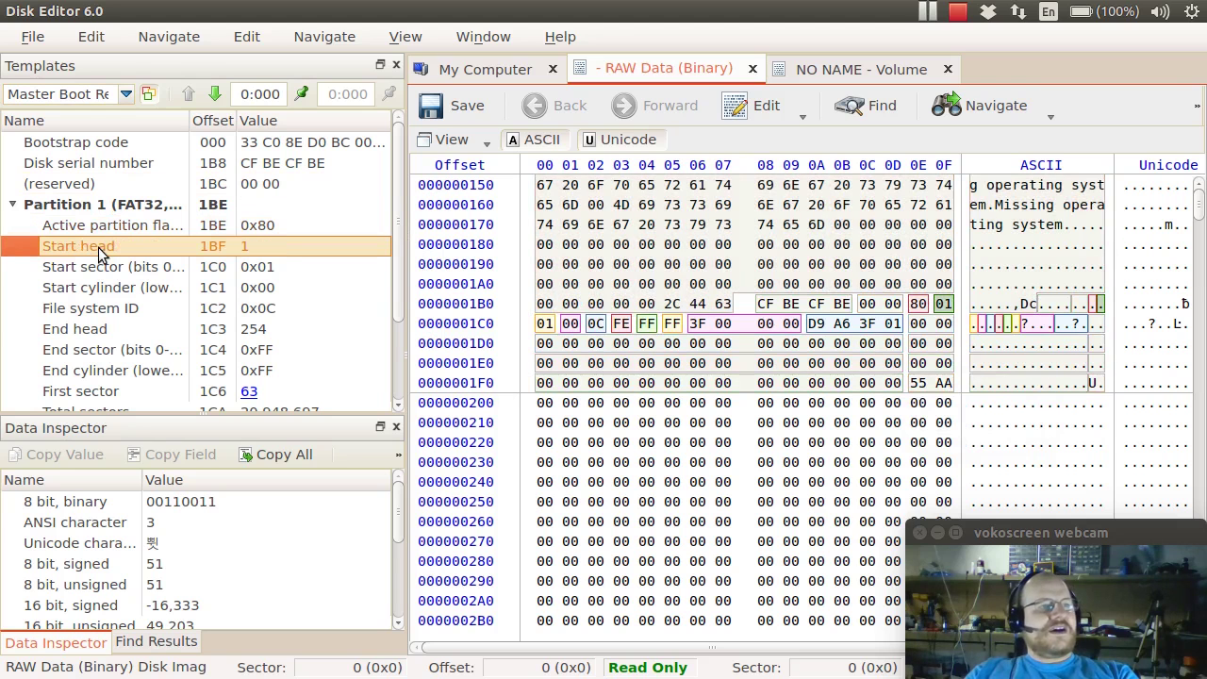
click(107, 268)
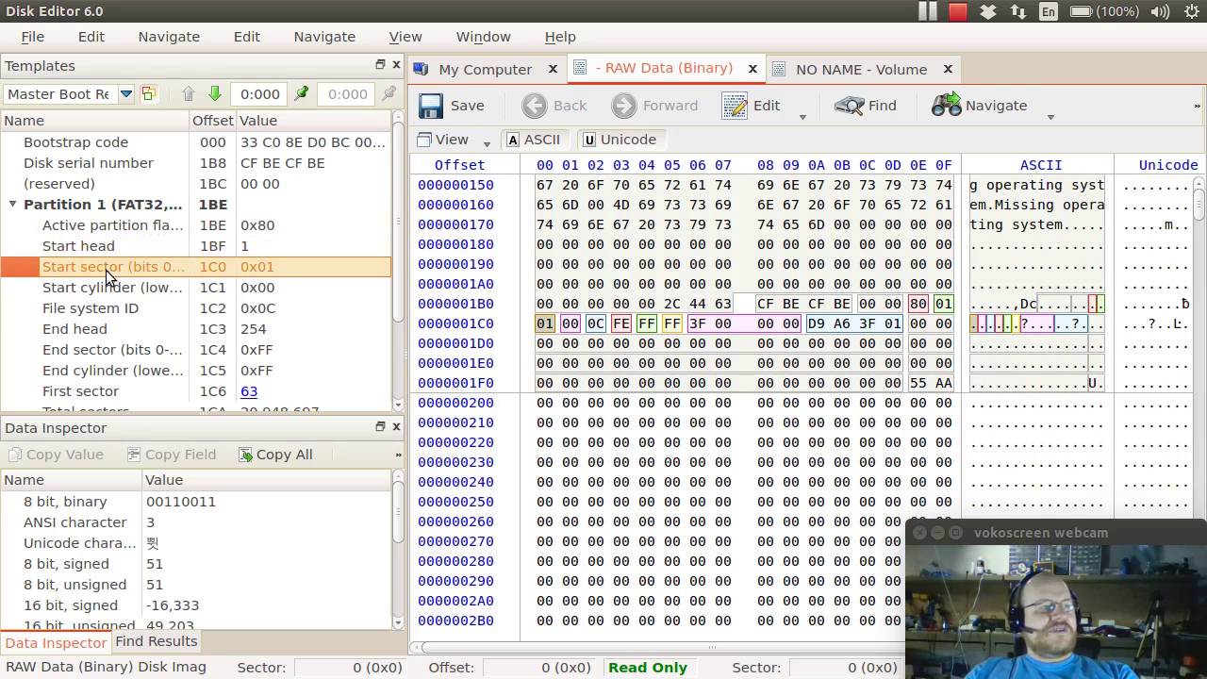
key(Down)
key(Down)
key(Down)
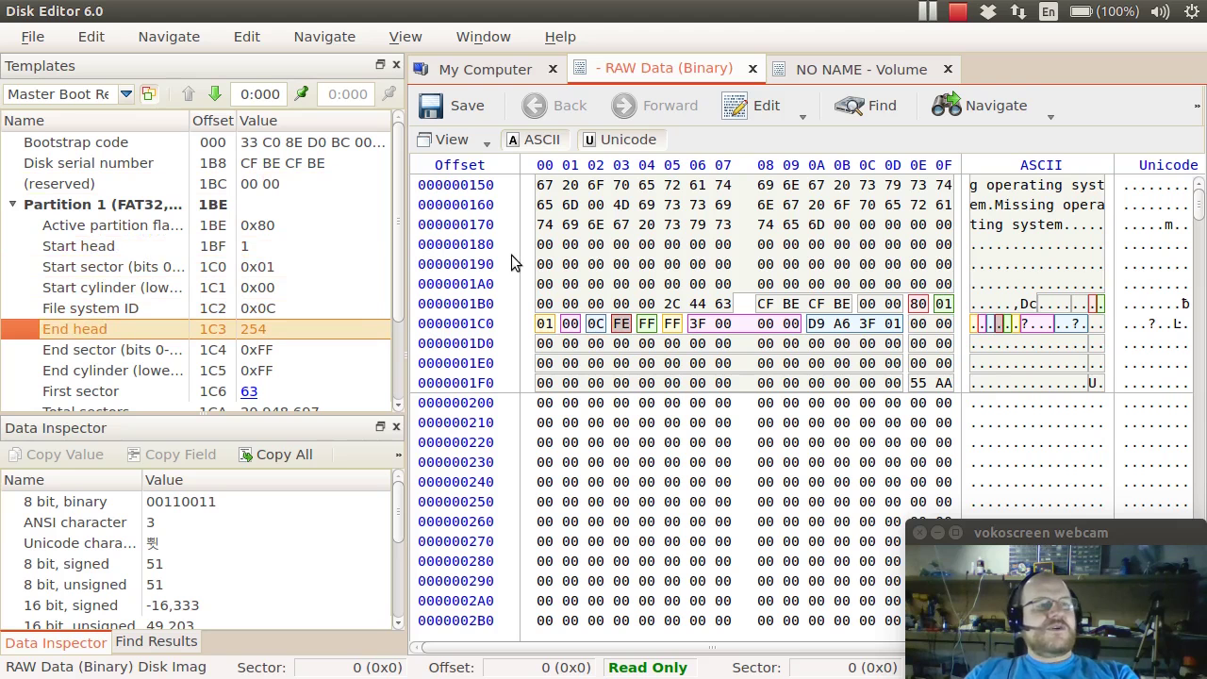
click(1201, 204)
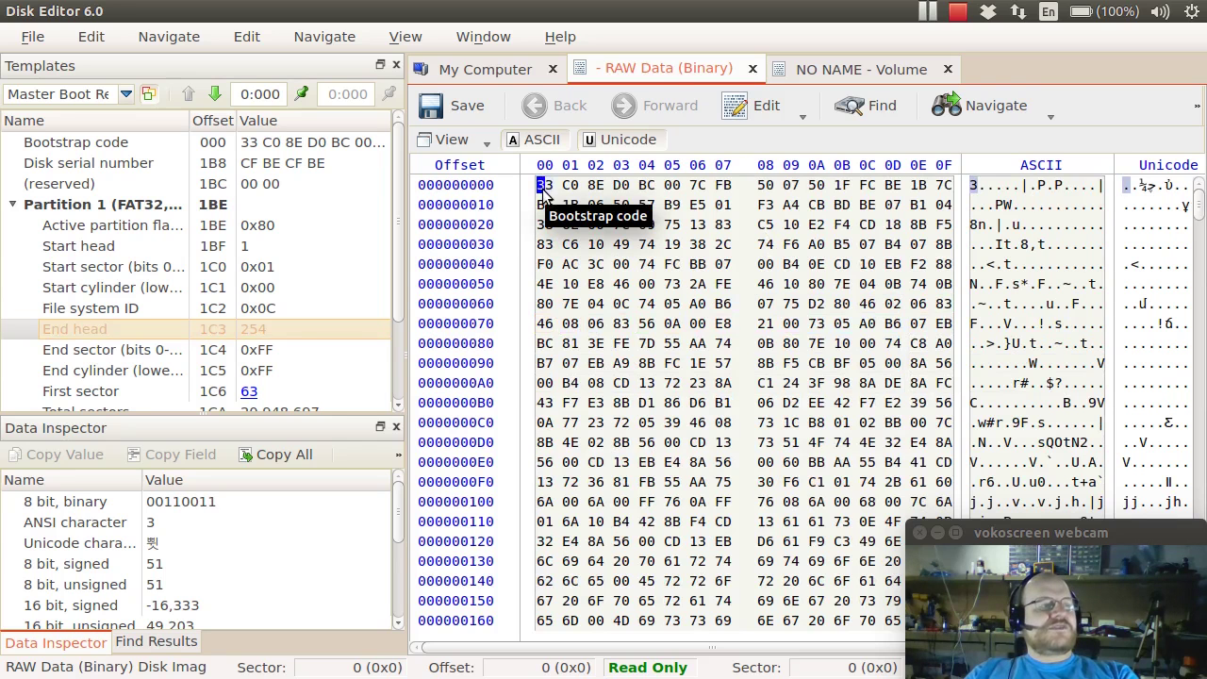
- Set the Master Boot Record template position at the first byte, then glance through View > Windows
right_click(541, 190)
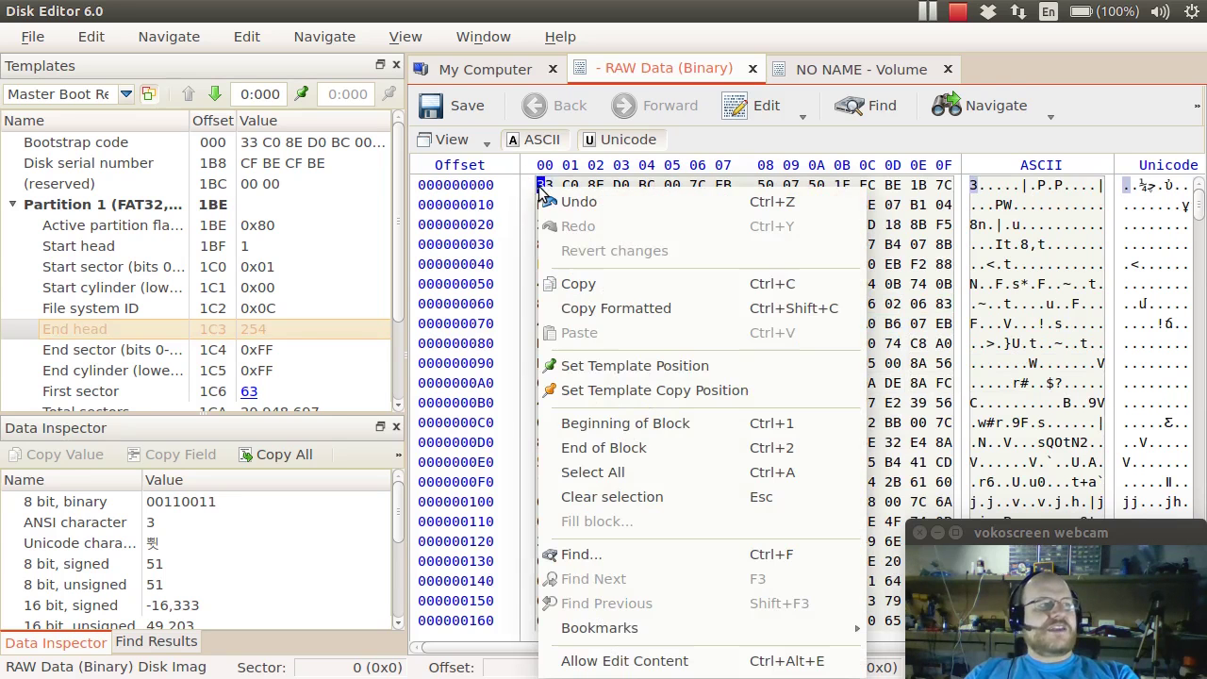
click(672, 369)
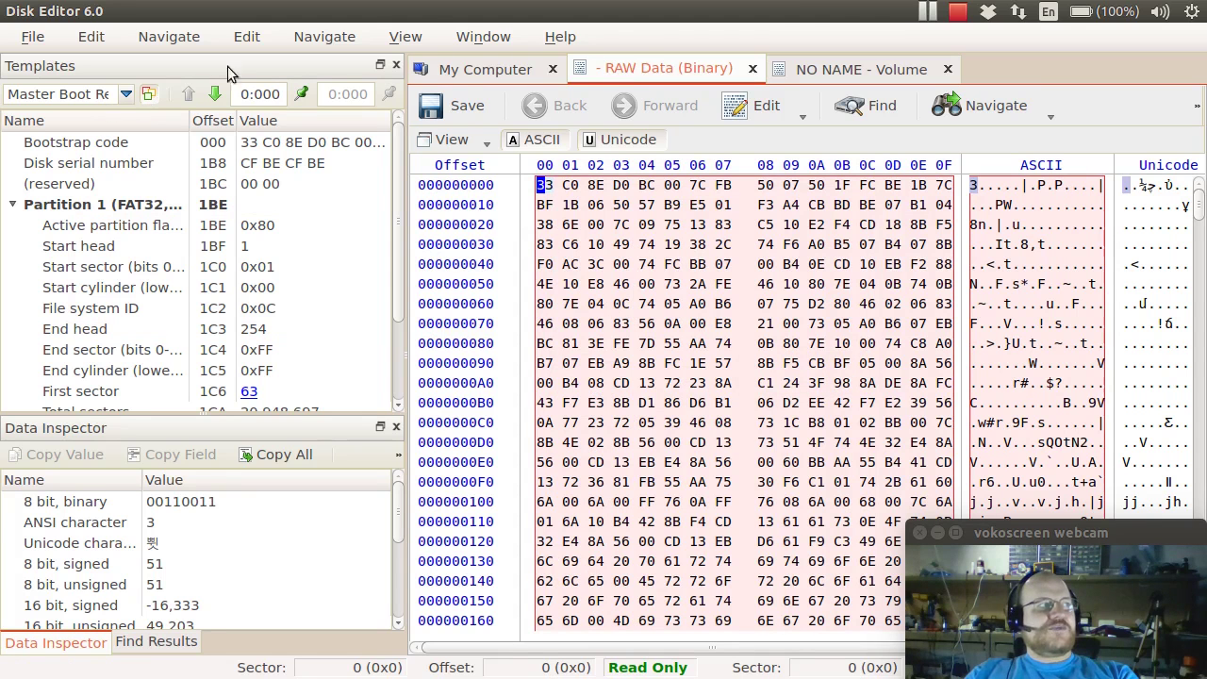
click(405, 36)
mouse_move(436, 132)
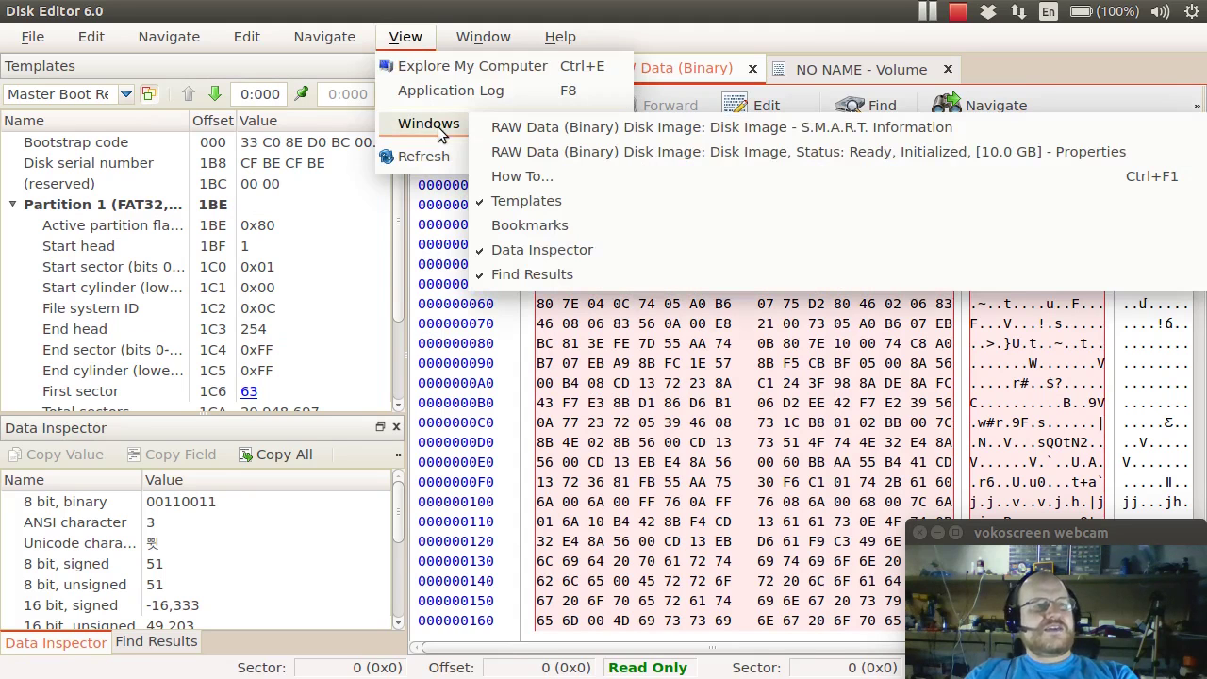
click(1006, 118)
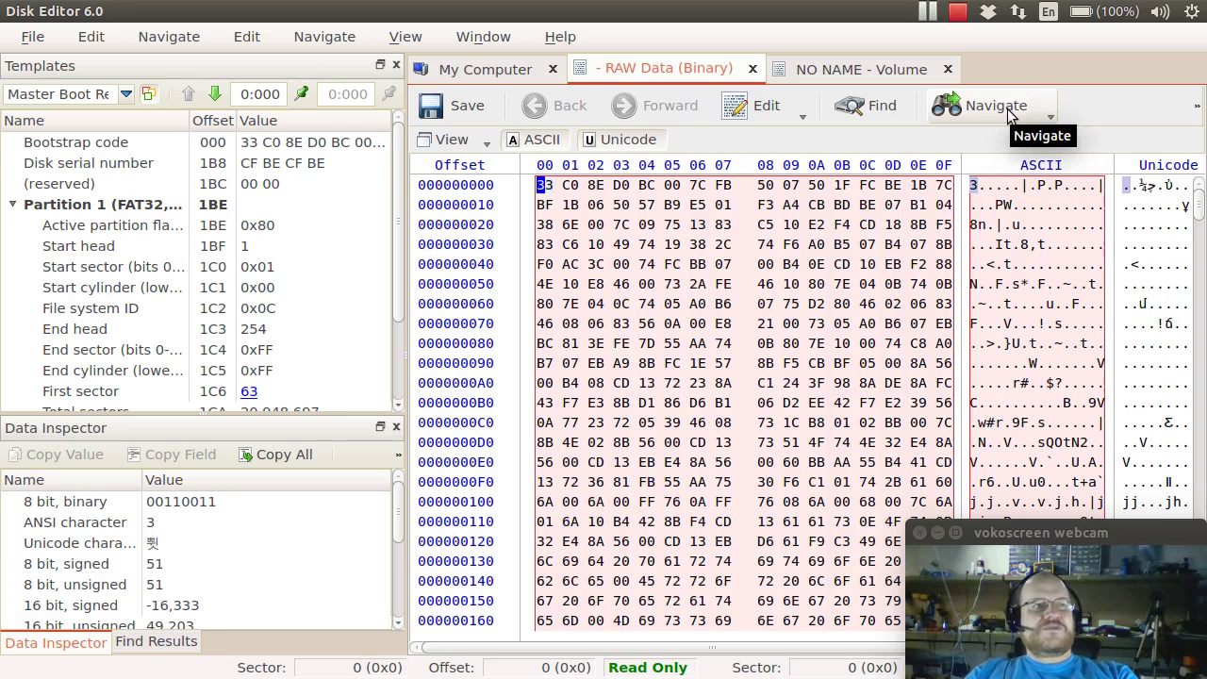
- Show the Navigate list's Primary FAT32 destinations: Boot Sector, FAT1, FAT2 and Root Directory
click(1011, 114)
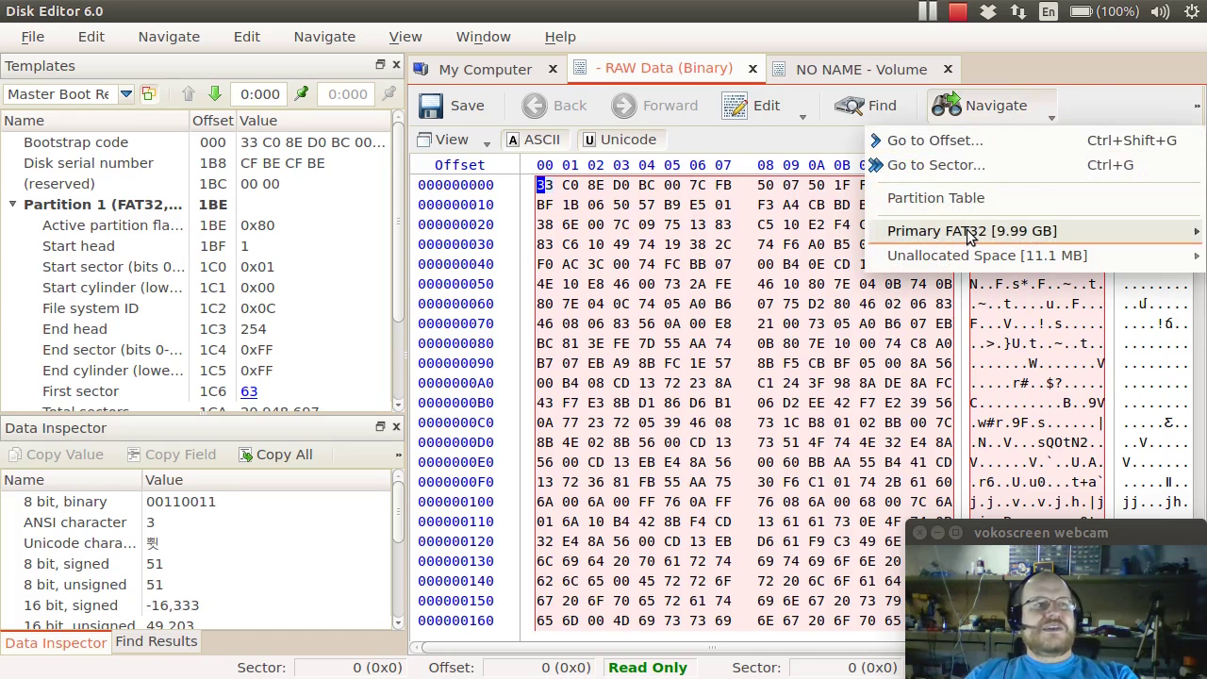
mouse_move(971, 236)
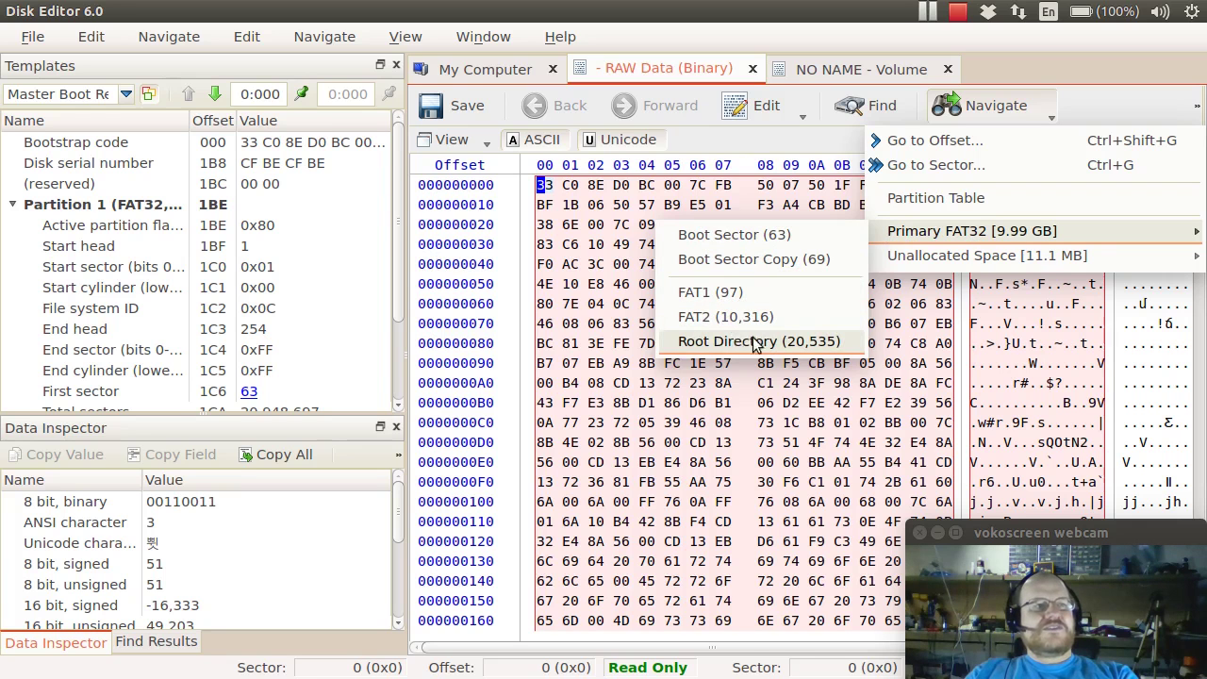
mouse_move(923, 261)
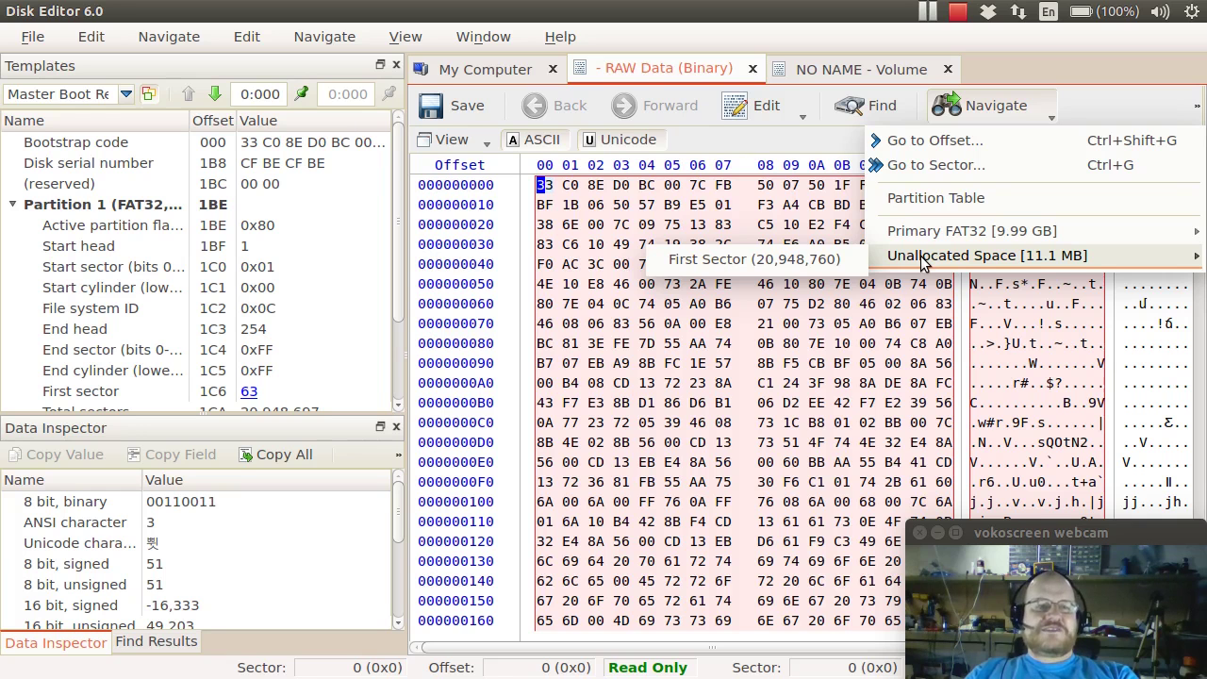
- Switch between the NO NAME volume and RAW Data views, checking the jump list in each
click(848, 76)
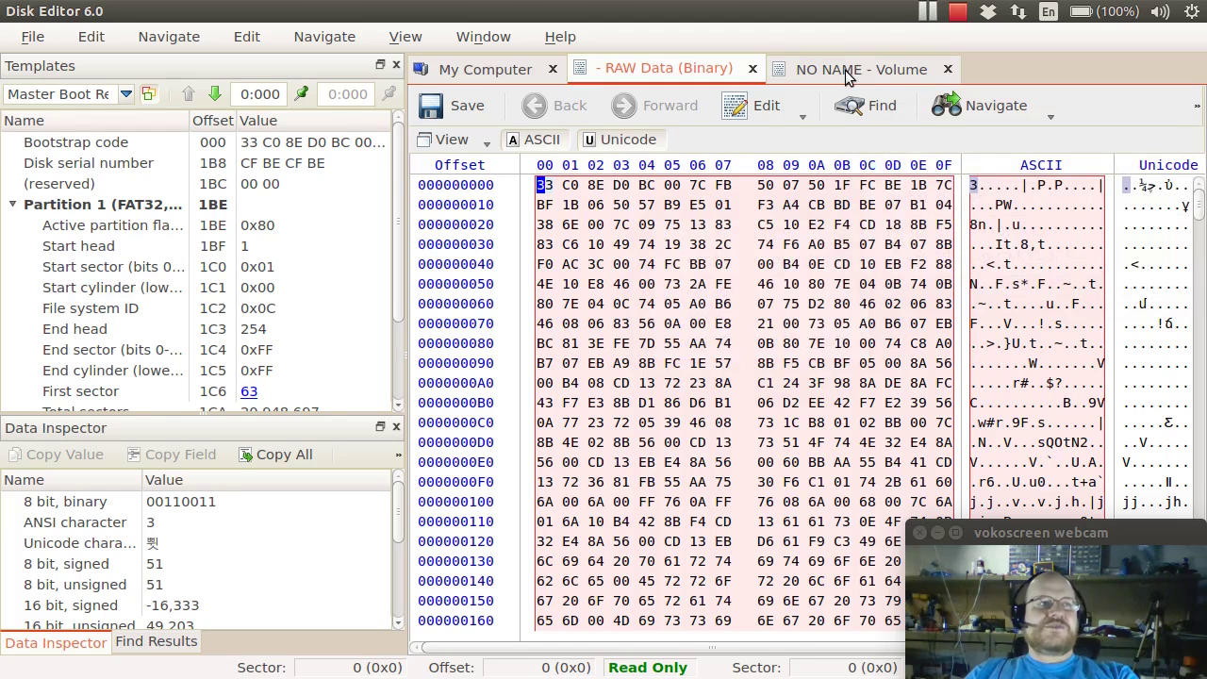
click(845, 75)
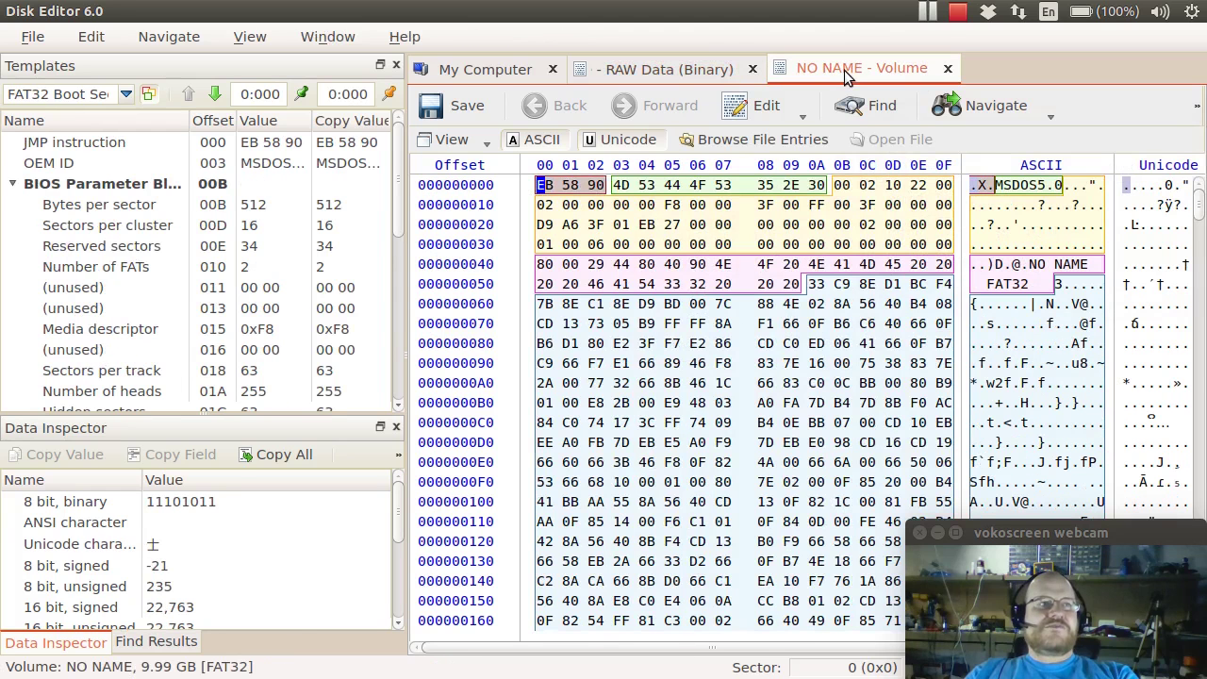
click(993, 111)
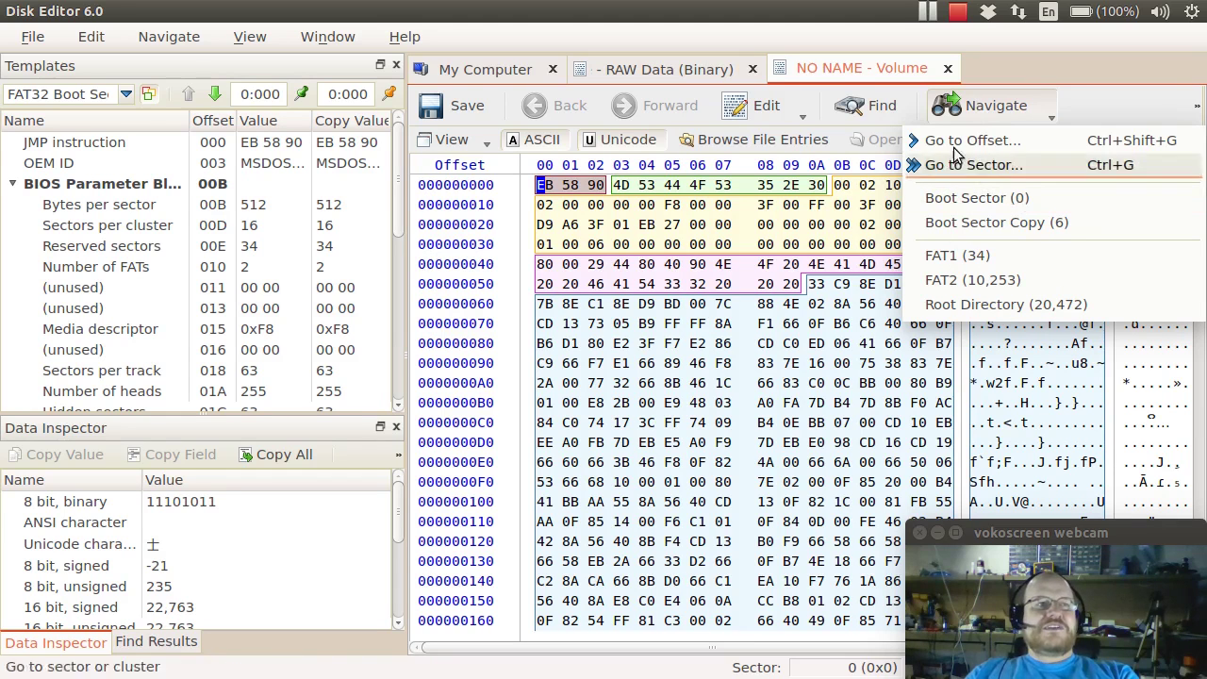
click(708, 74)
click(708, 74)
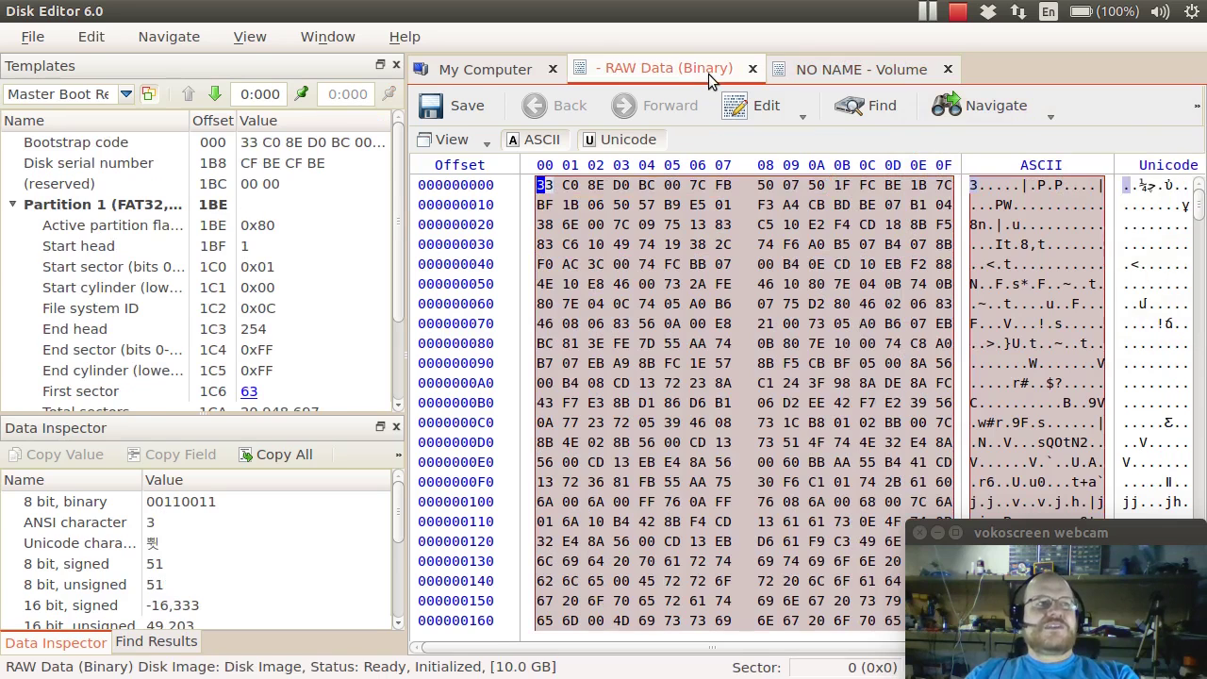
- Jump to the Primary FAT32 Boot Sector at sector 63
click(975, 118)
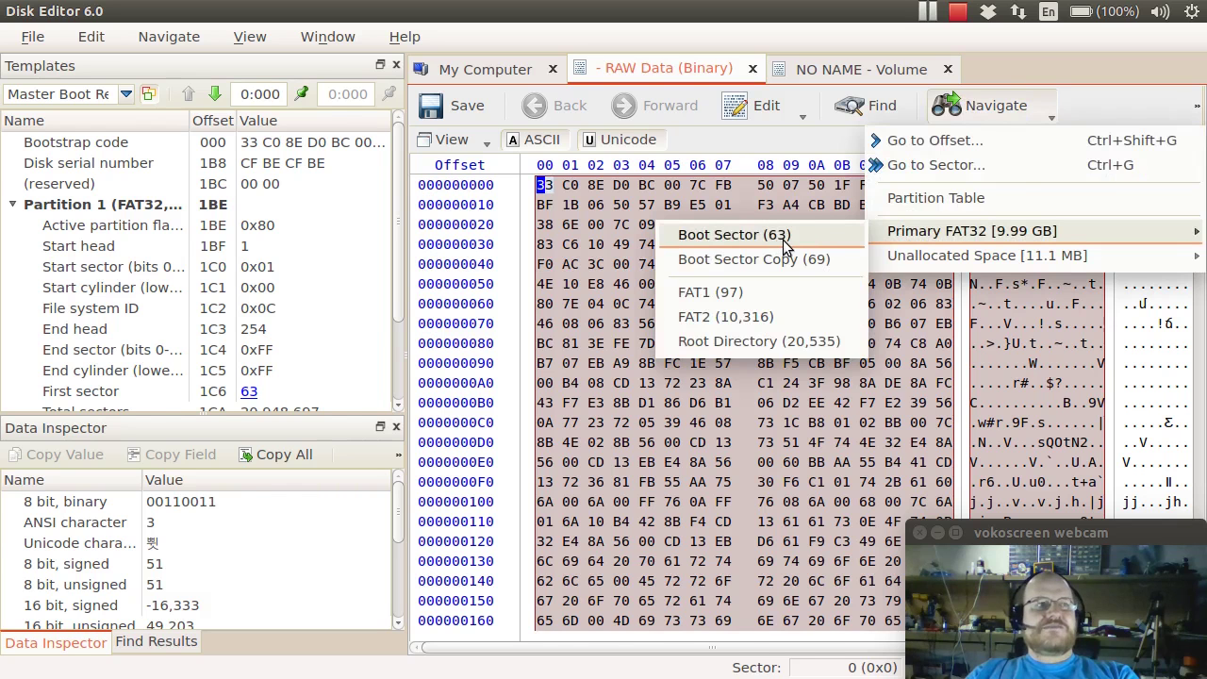
click(785, 244)
click(990, 109)
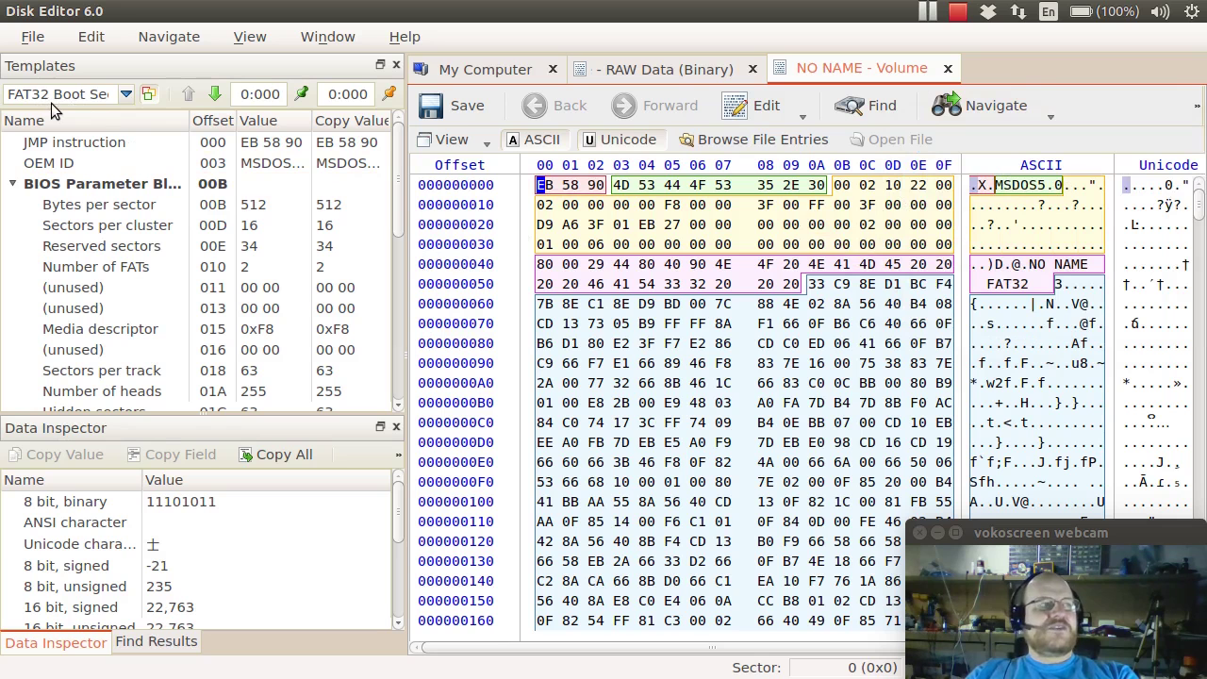
right_click(554, 191)
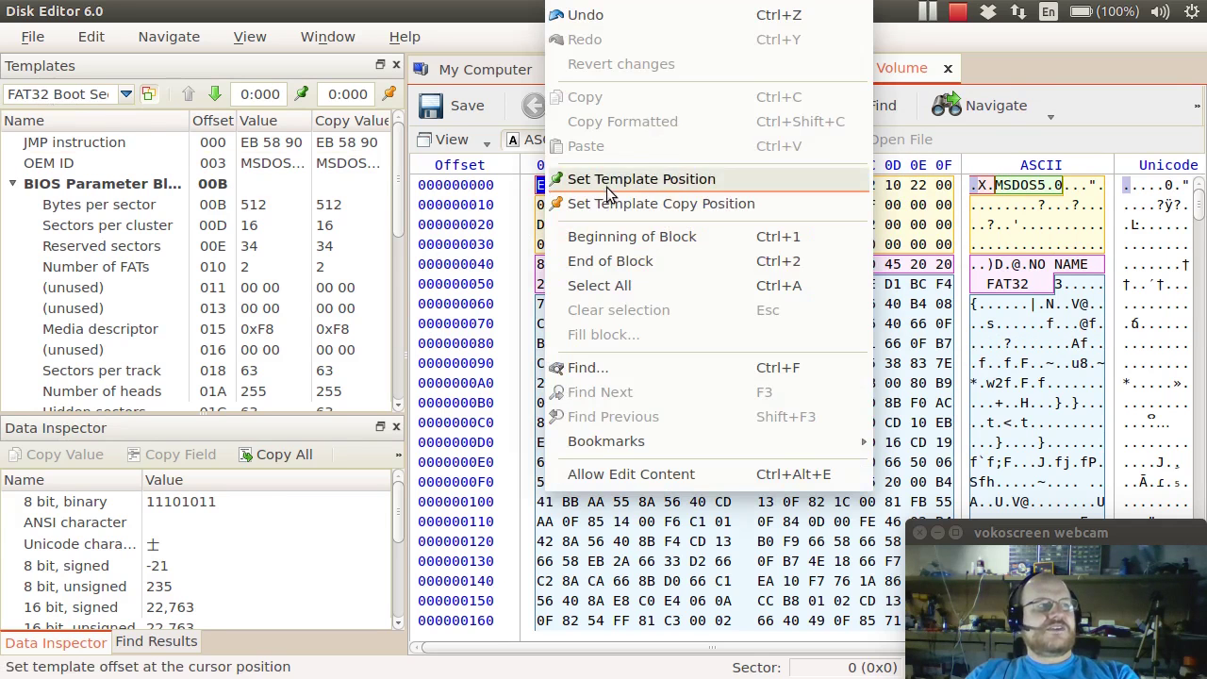
click(609, 181)
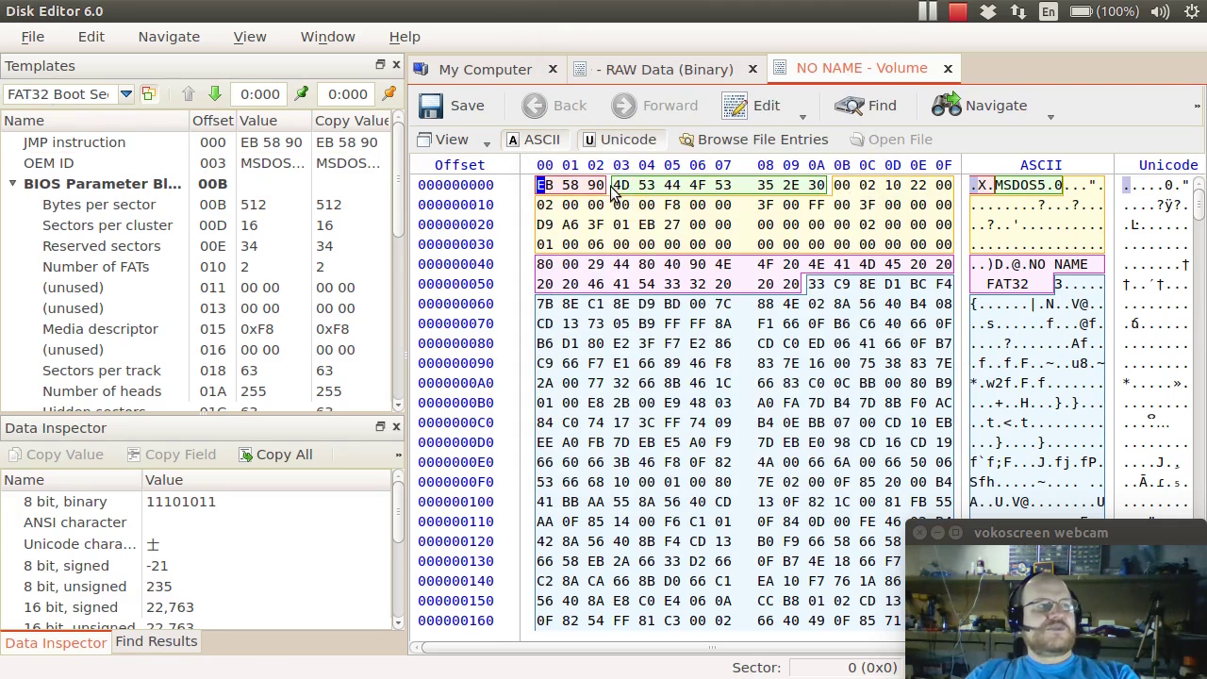
click(126, 95)
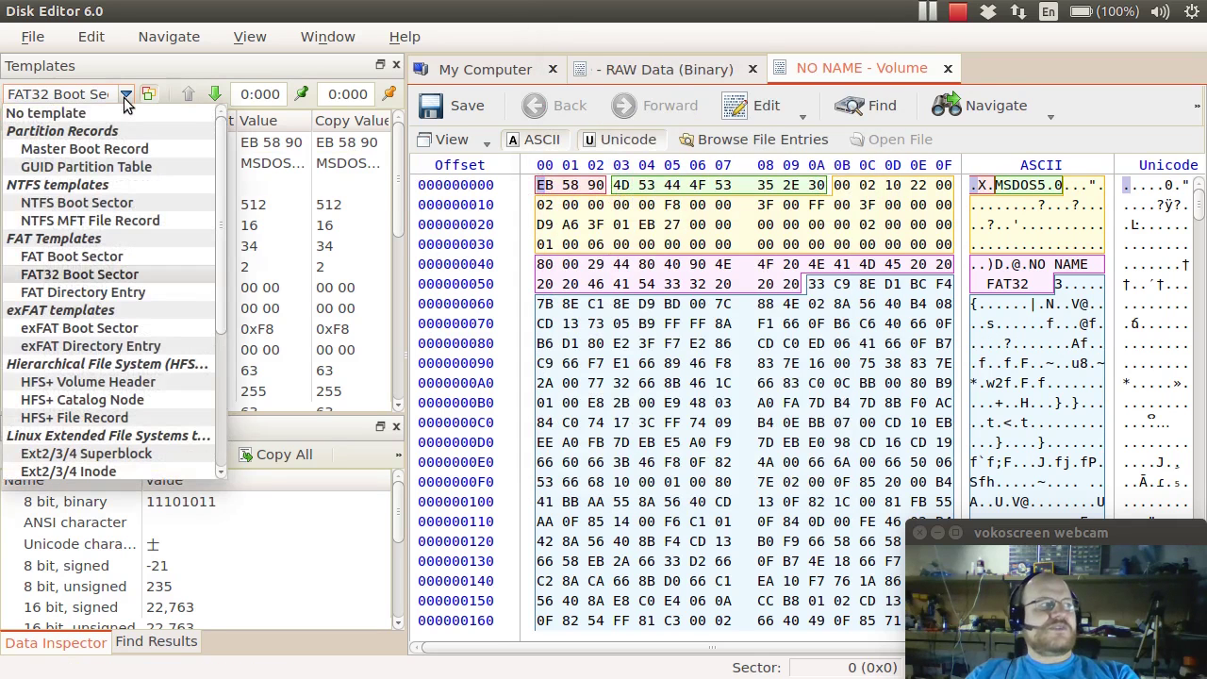
click(124, 97)
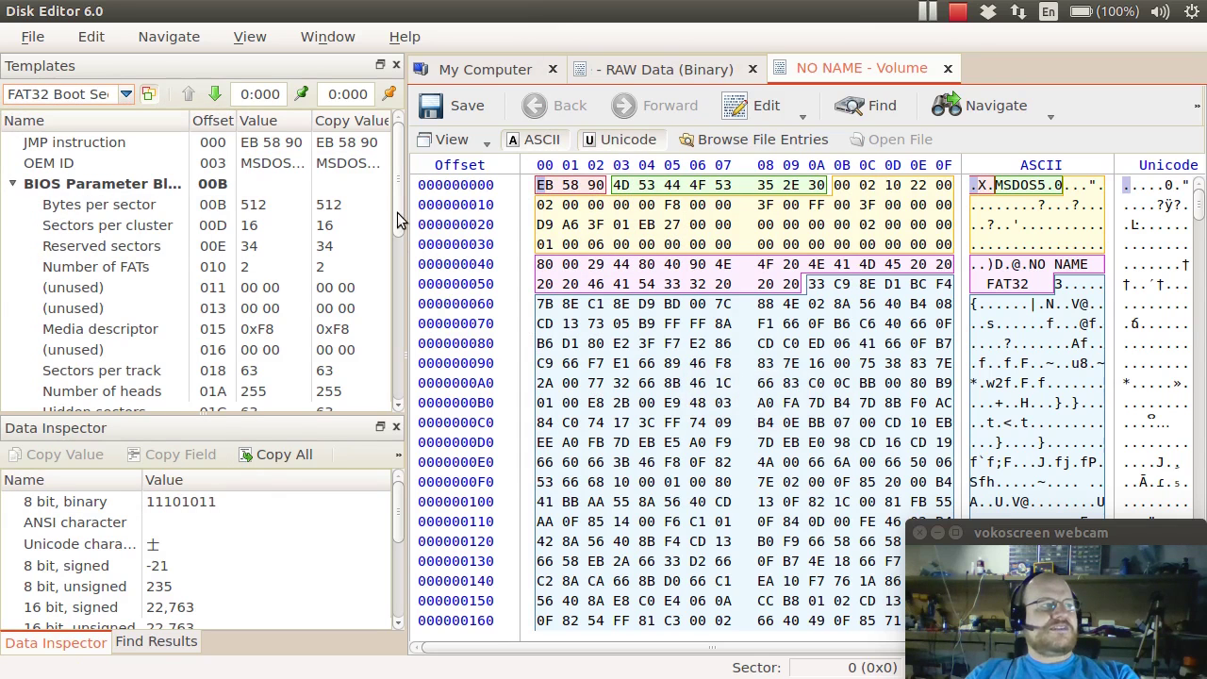
click(398, 336)
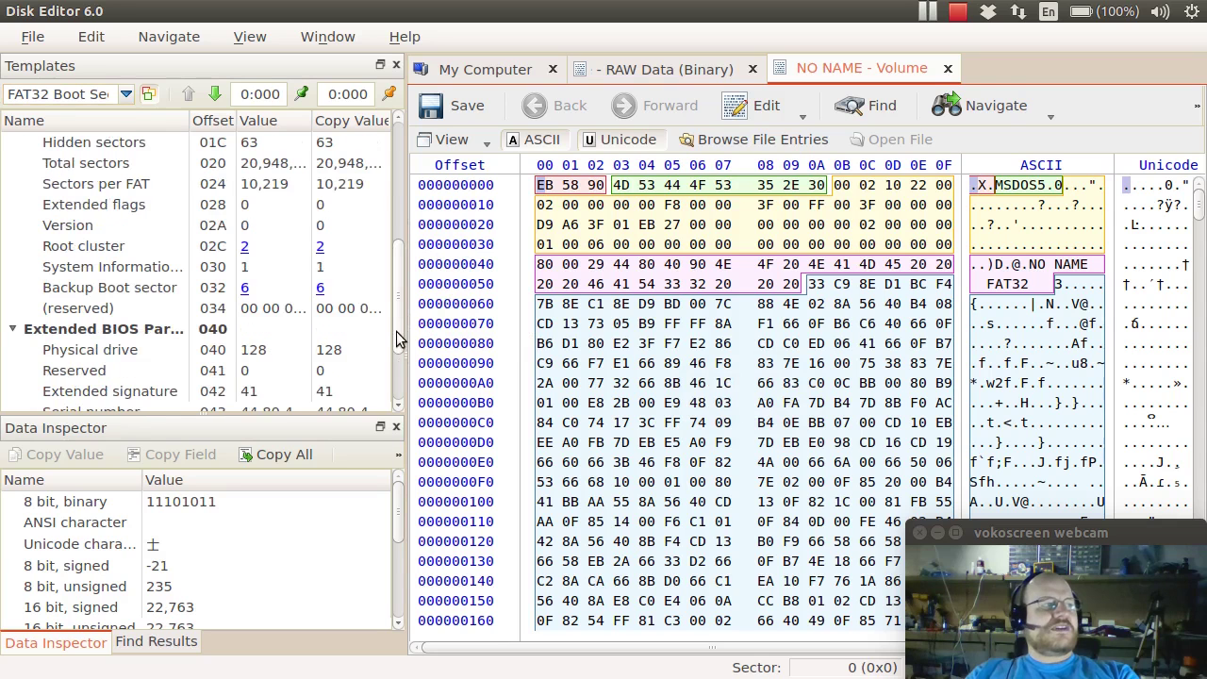
click(398, 153)
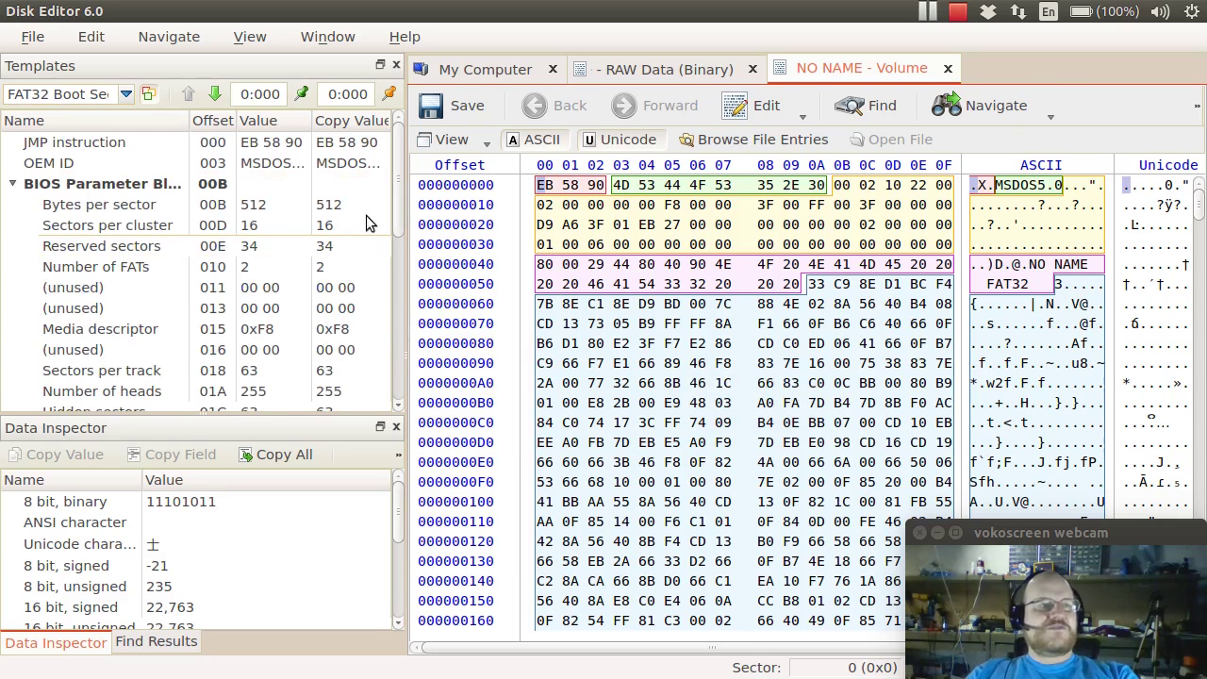
click(990, 106)
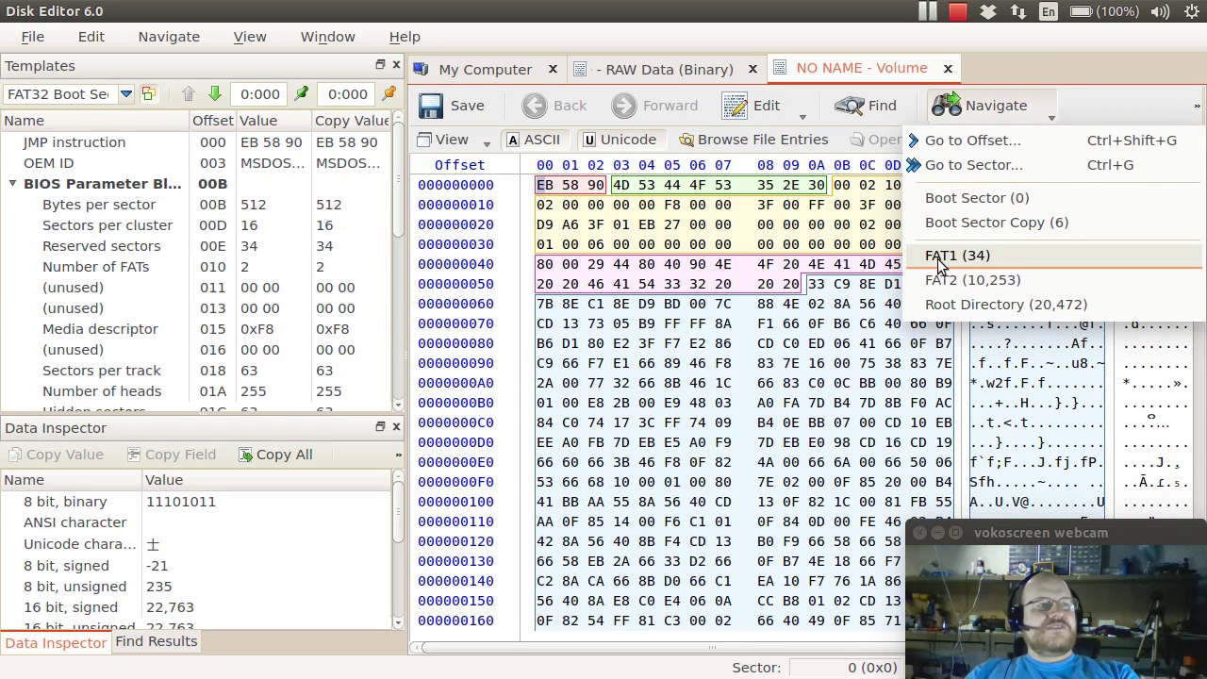
- Jump from FAT1 at sector 34 to FAT2 at 10,253, then to the root directory at 20,472
click(941, 262)
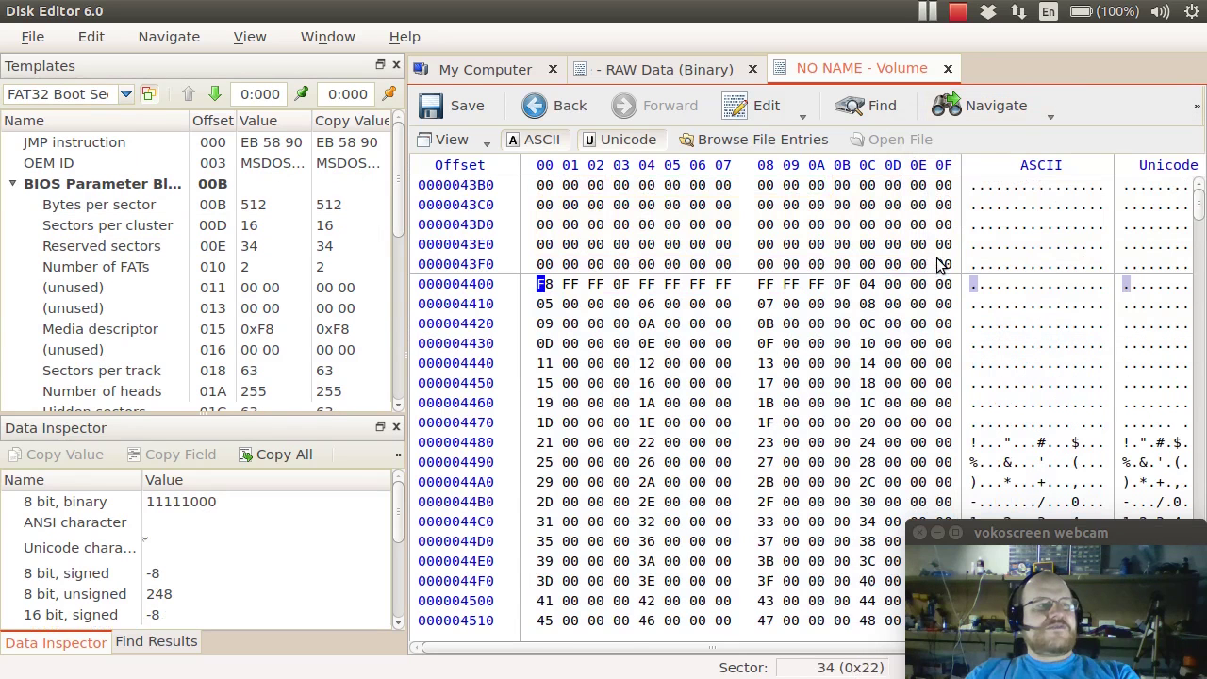
click(981, 104)
click(980, 281)
click(996, 105)
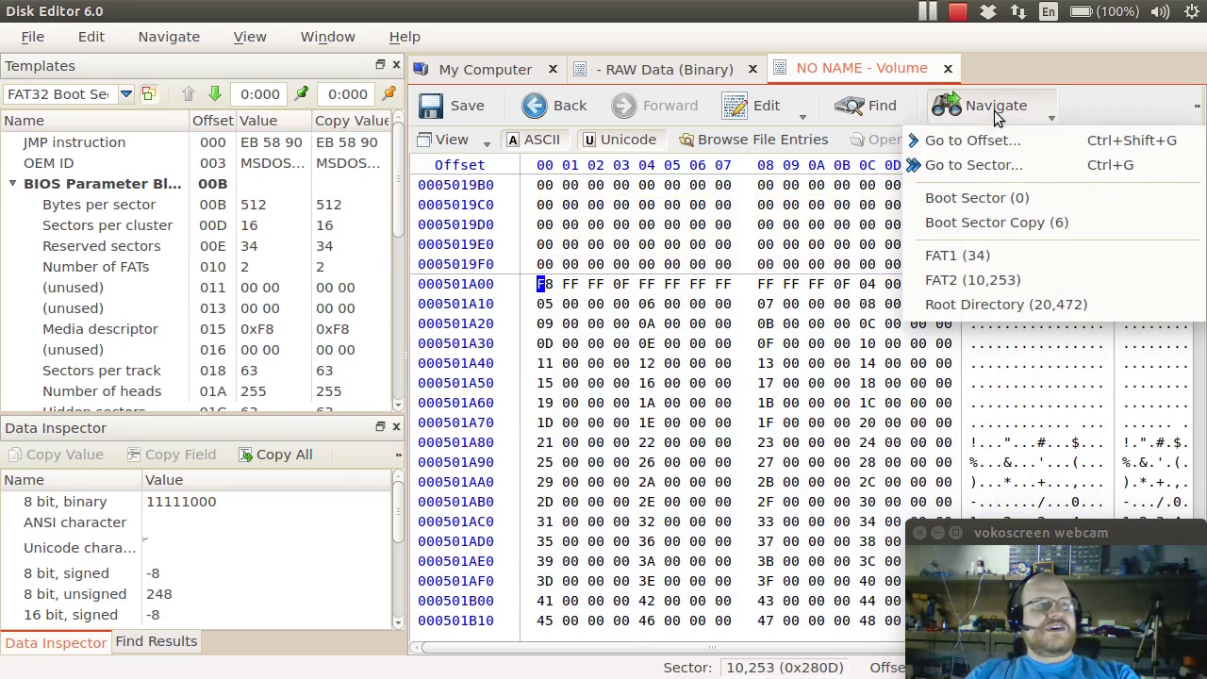
click(979, 304)
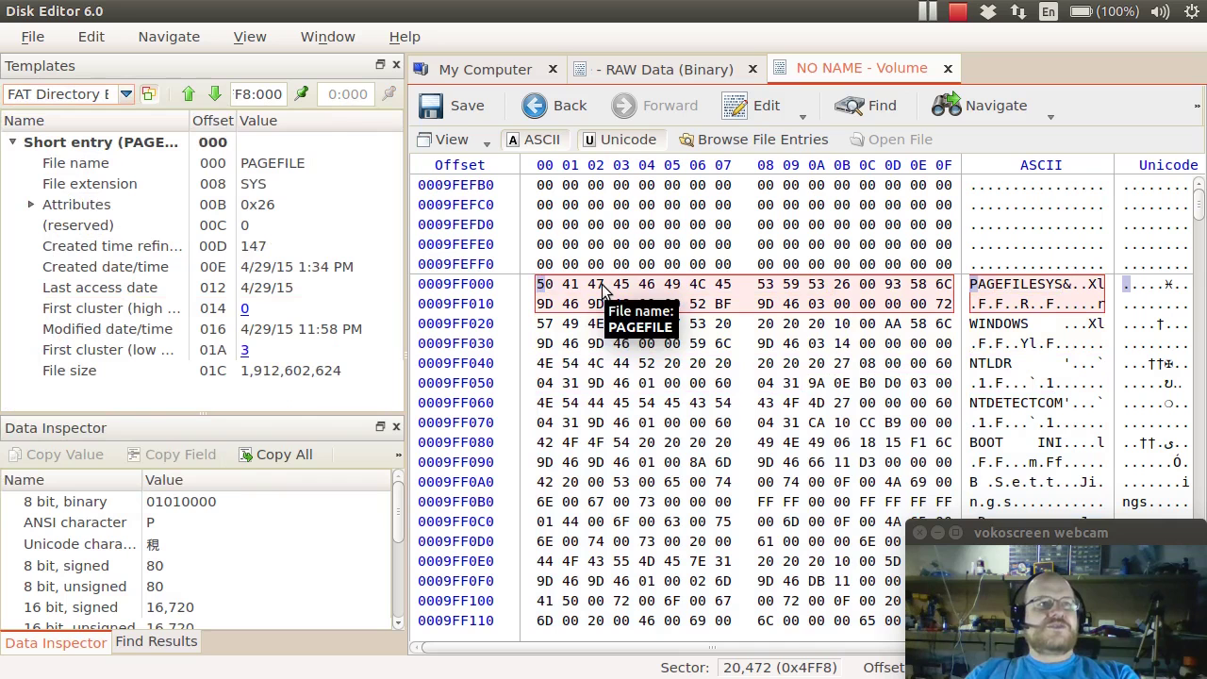
click(1197, 106)
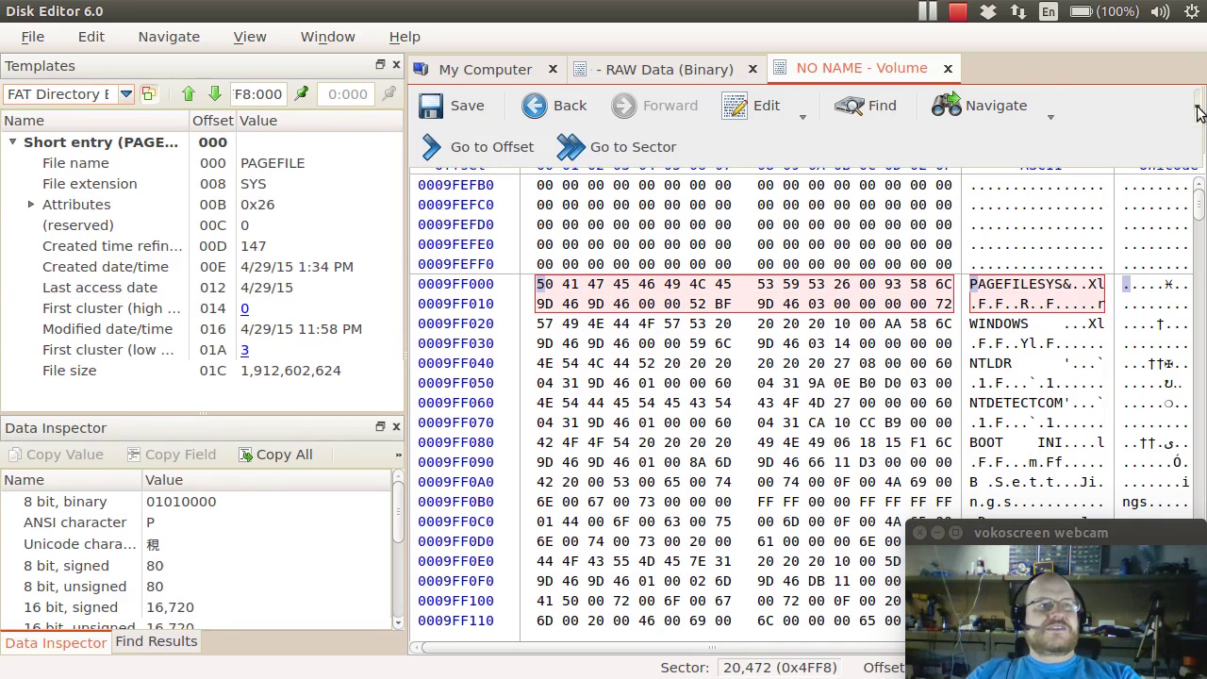
- Jump to cluster 2 to land on the root directory entries
click(643, 147)
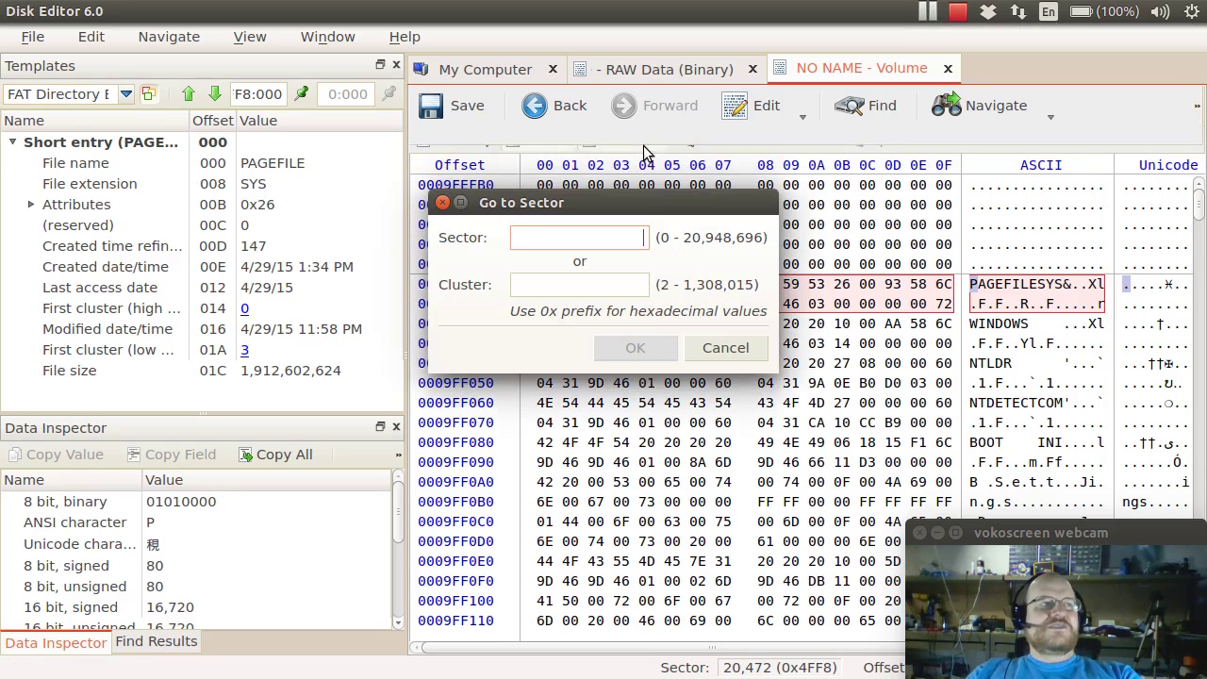
click(612, 288)
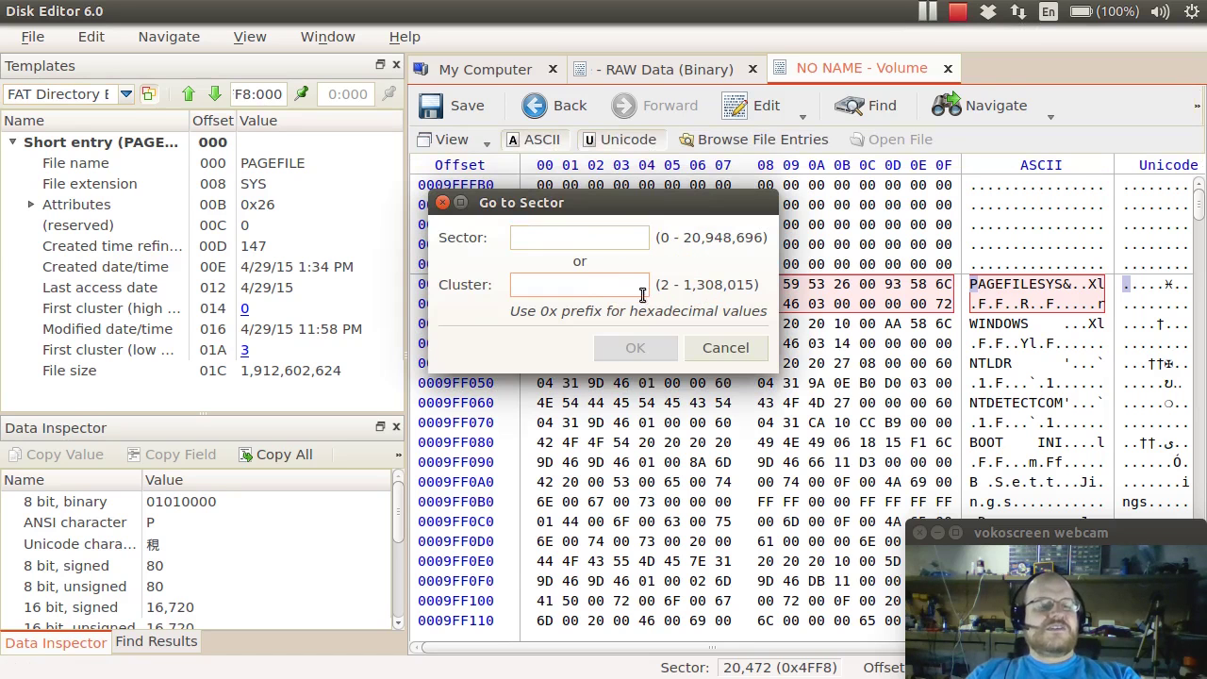
text(2)
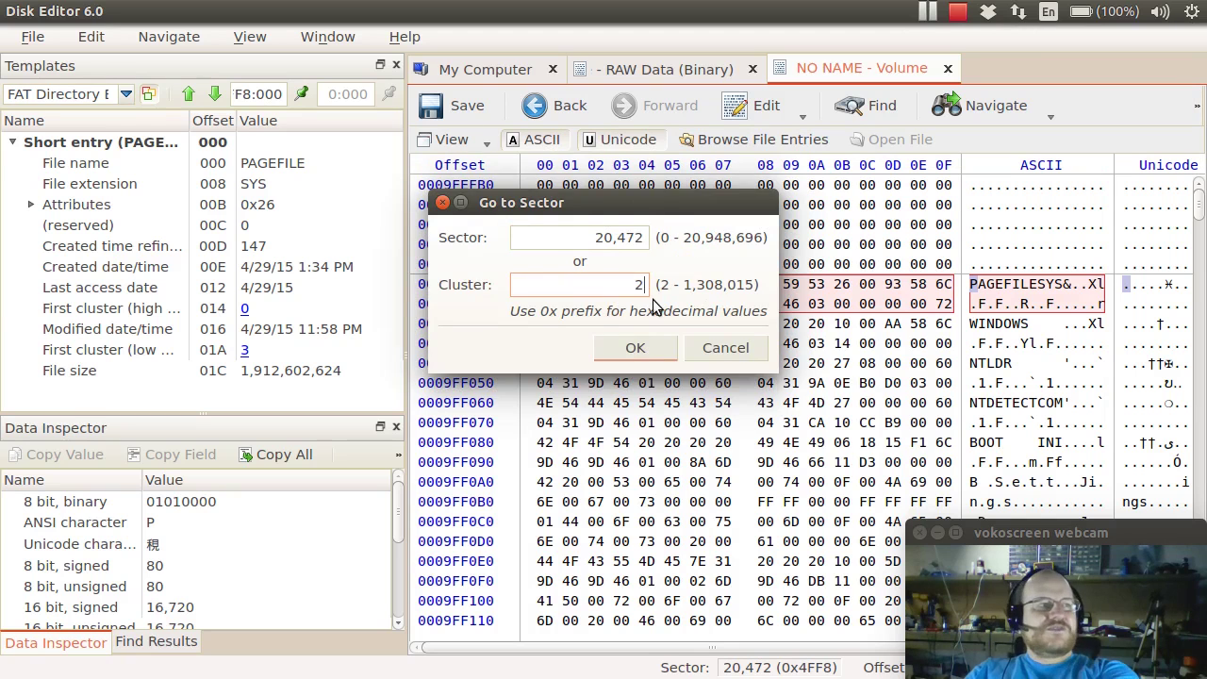
key(Return)
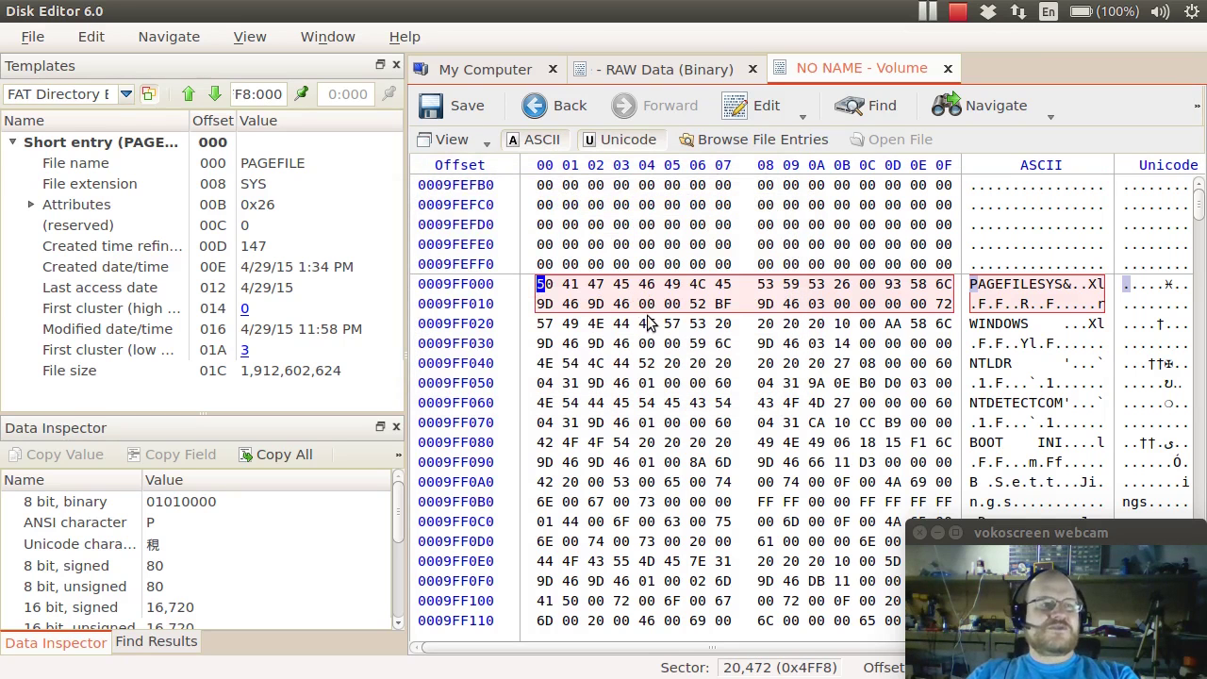
- Switch to the RAW Data whole-disk view and dismiss its Go to Sector dialog without jumping
click(664, 71)
click(1196, 105)
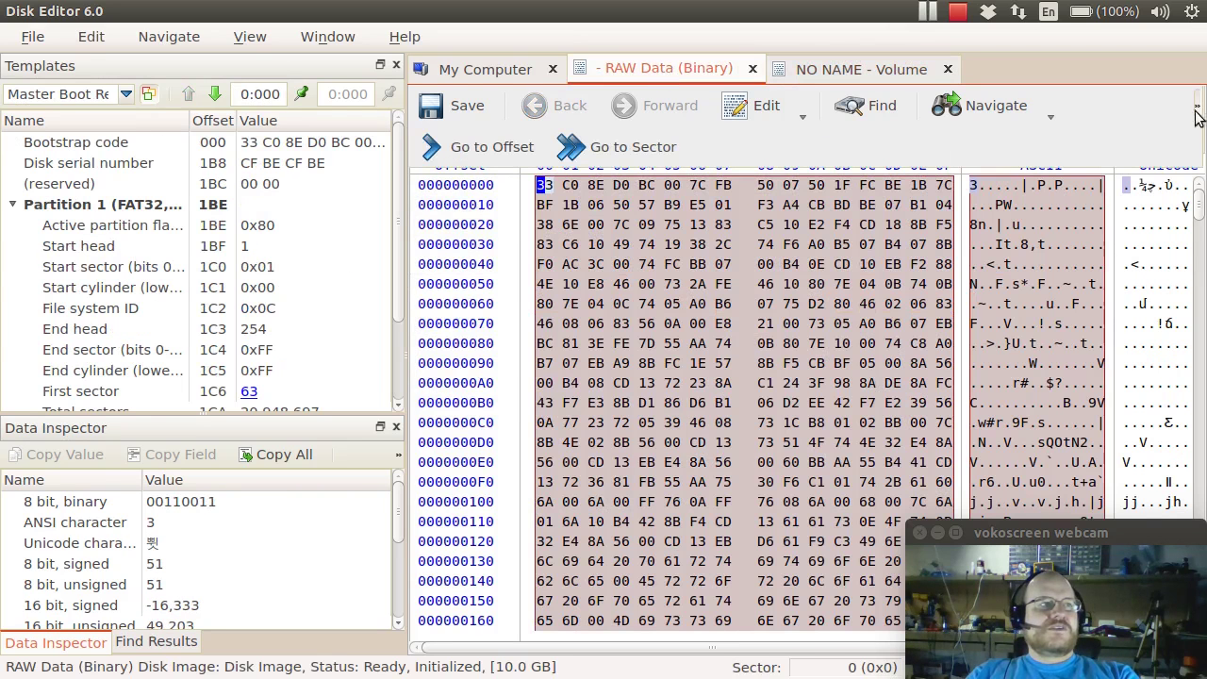
click(665, 151)
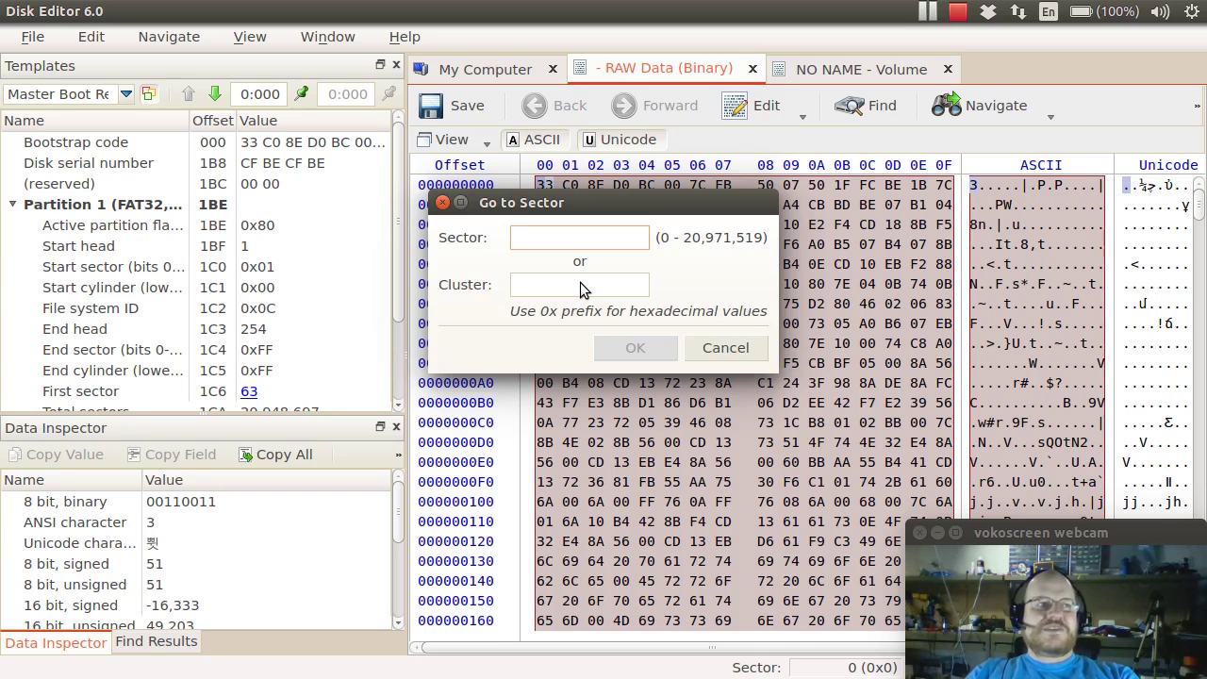
key(Escape)
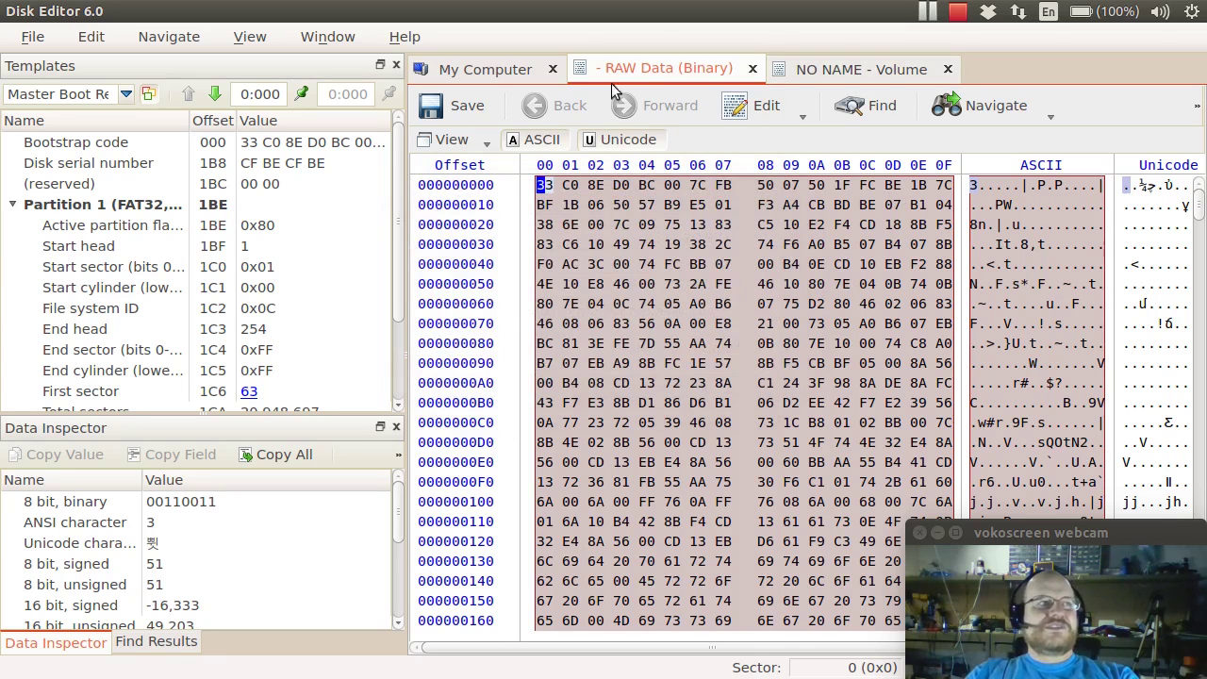
- Show the NO NAME disk-image volume's root listing in My Computer, from WINDOWS to PAGEFILE.SYS
click(475, 71)
drag(474, 75, 480, 89)
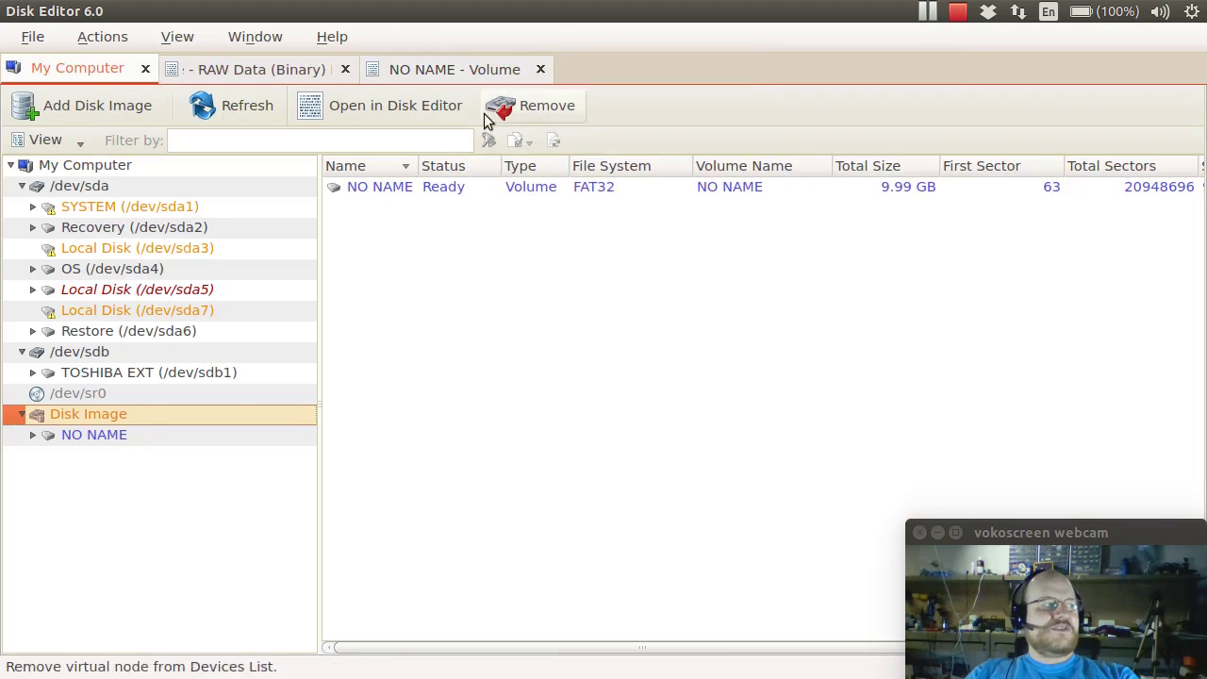
click(90, 434)
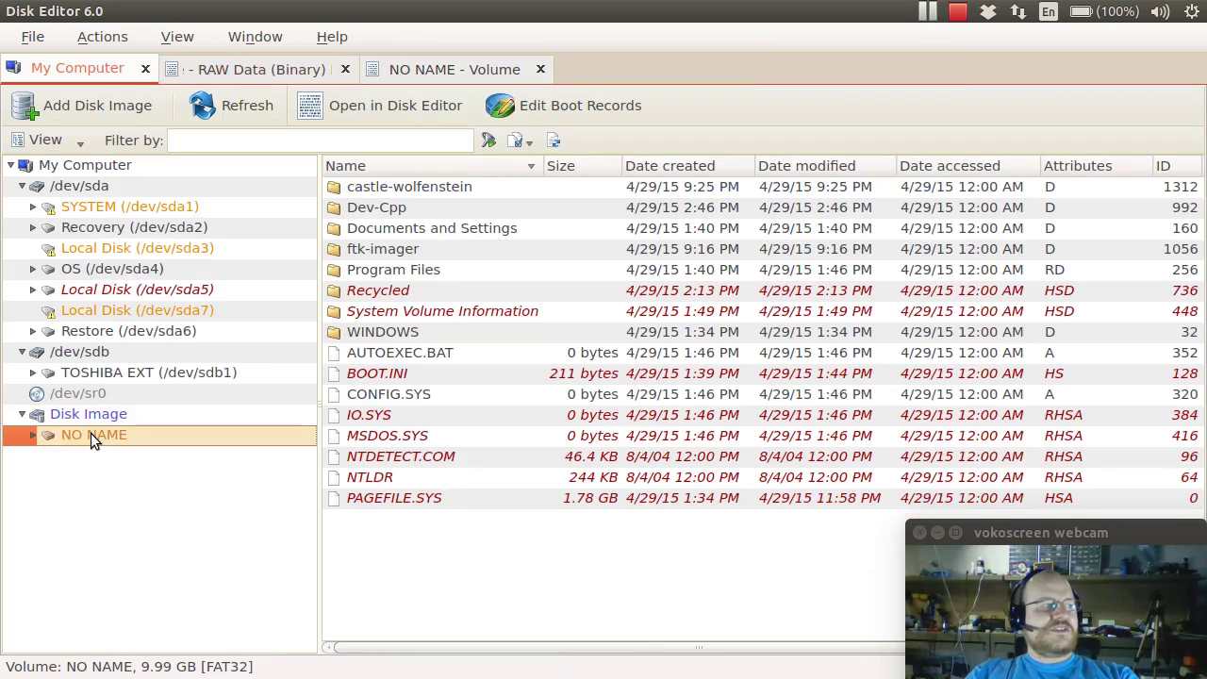